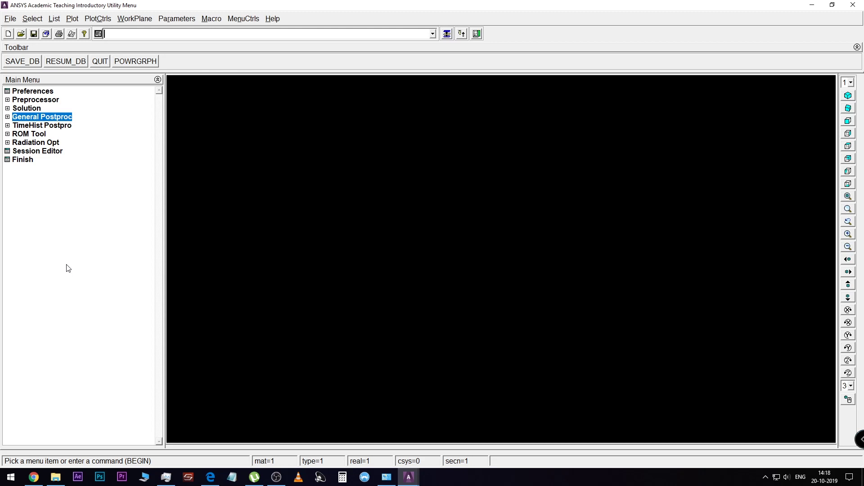
- Filter the GUI preferences to show Structural analysis features only
left_click(48, 92)
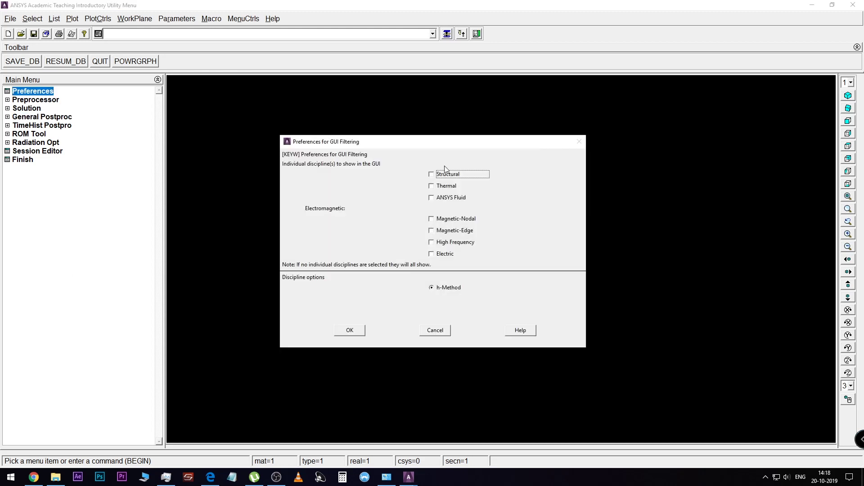
left_click(432, 174)
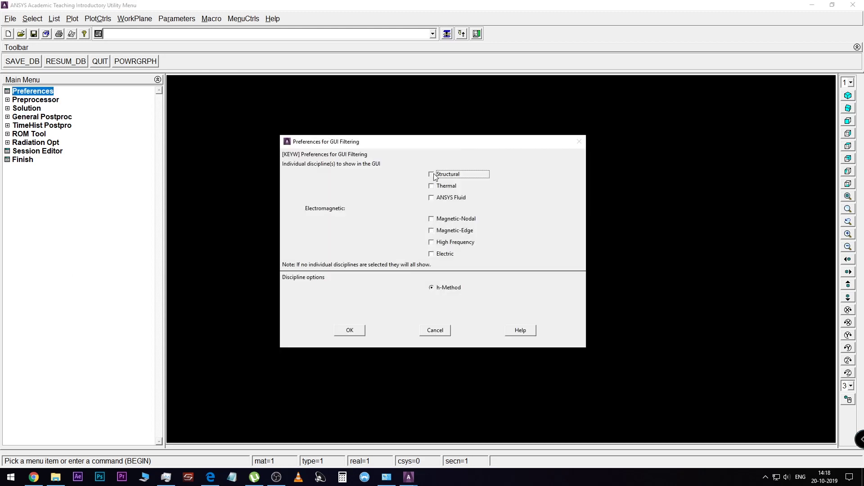
left_click(354, 331)
- Add element type 1 as the Solid 8 node 183 (PLANE183) element
left_click(41, 99)
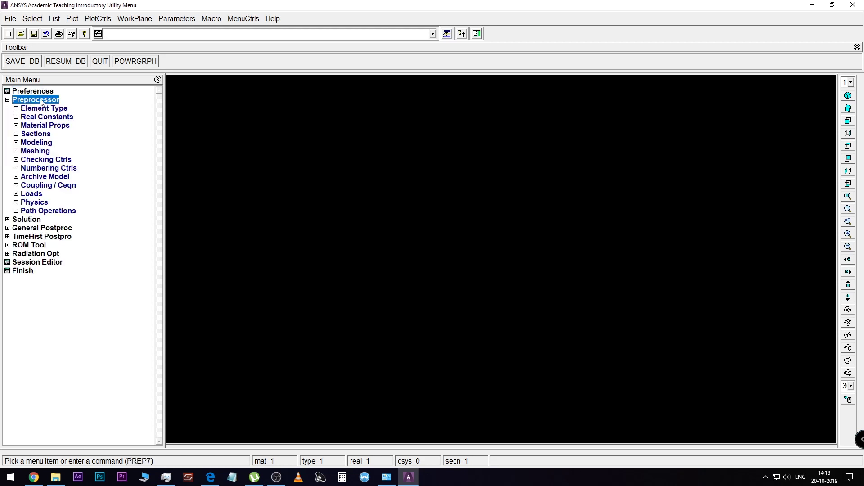
left_click(43, 109)
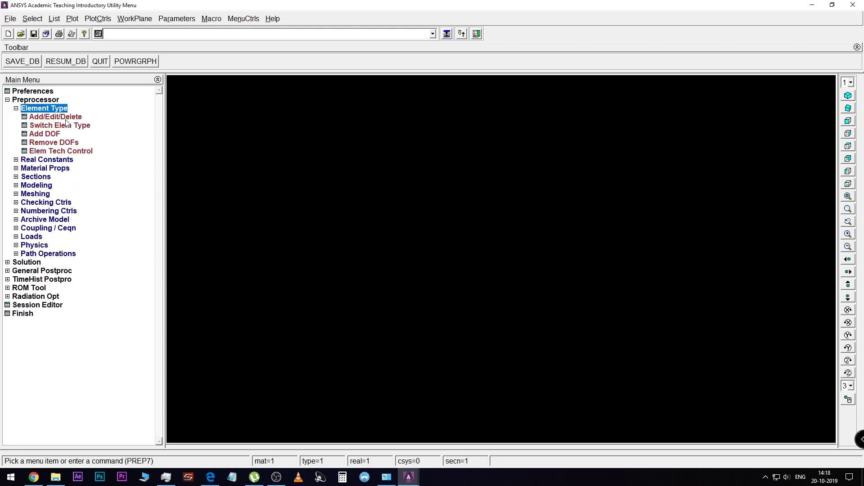
left_click(66, 119)
left_click(71, 230)
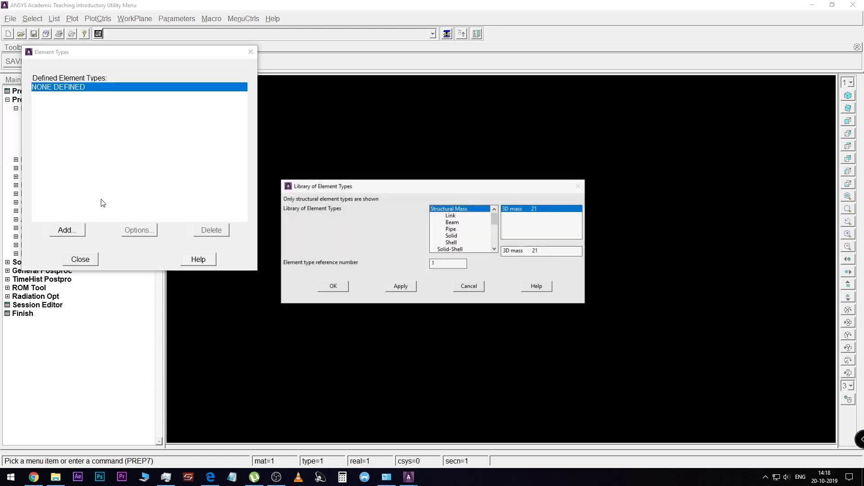
left_click(453, 236)
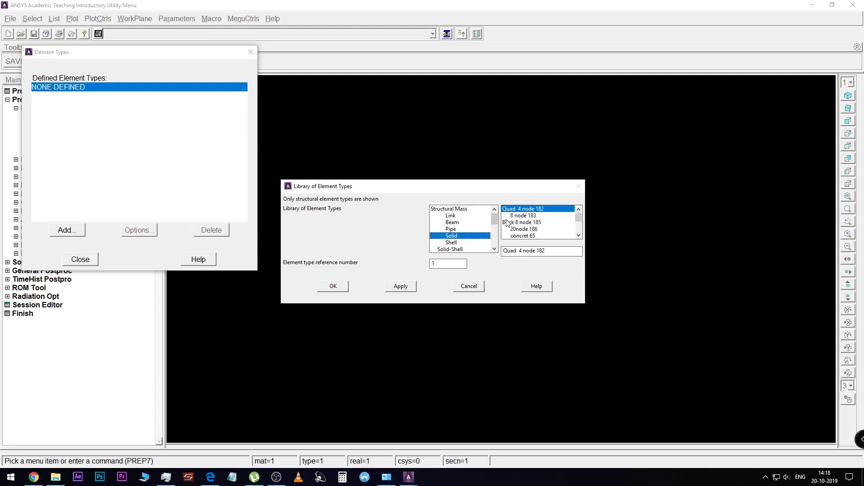
left_click(550, 208)
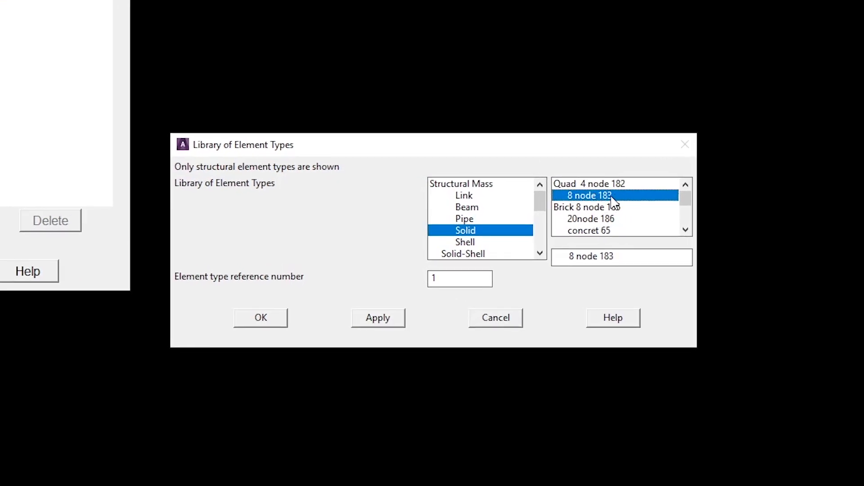
left_click(269, 320)
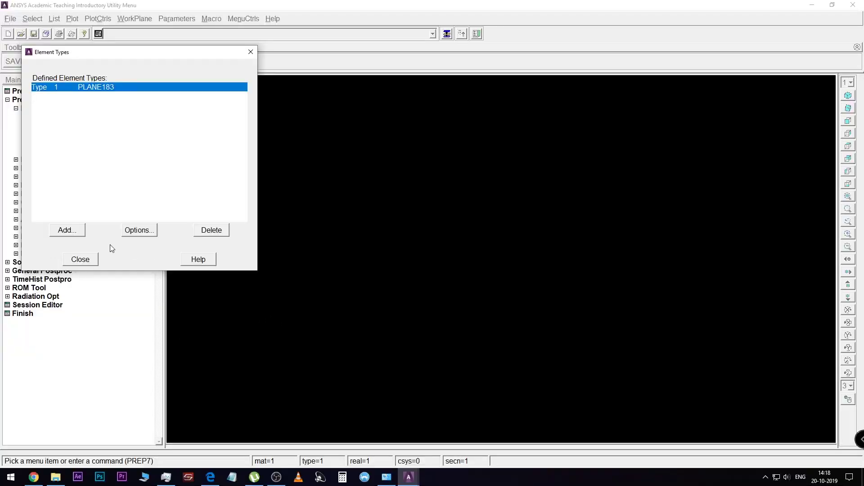
- Set the PLANE183 element behaviour option to Axisymmetric
left_click(136, 230)
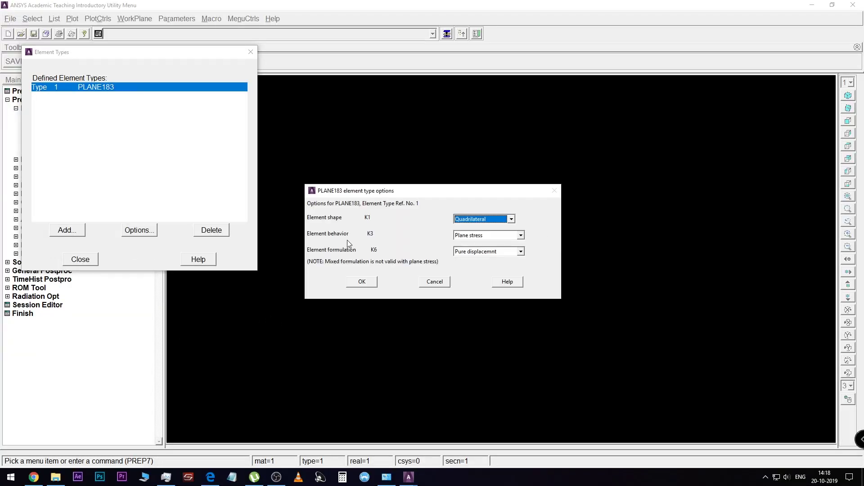
left_click(521, 234)
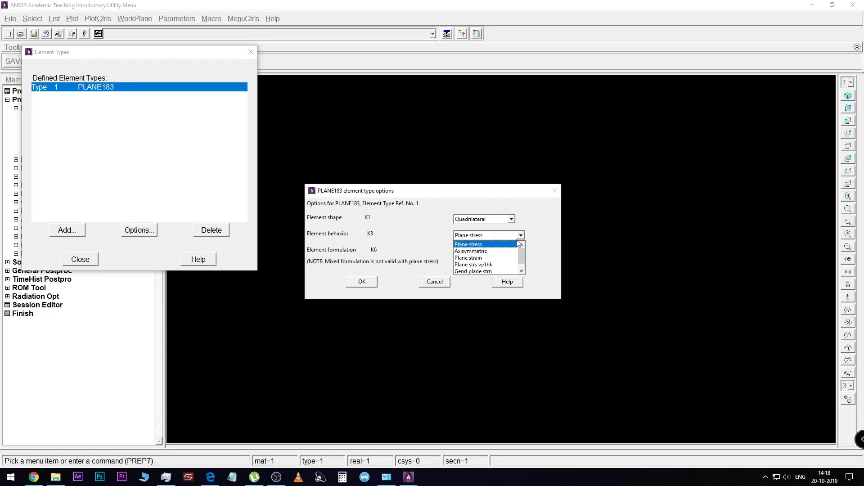
left_click(497, 253)
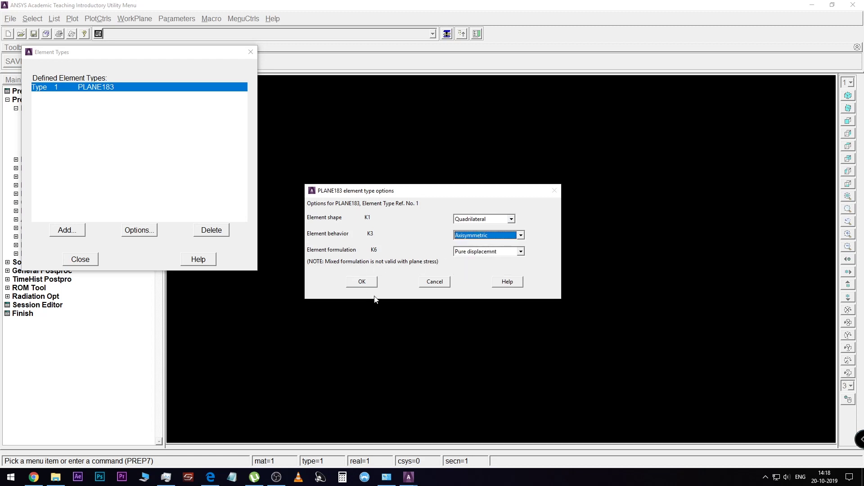
left_click(356, 284)
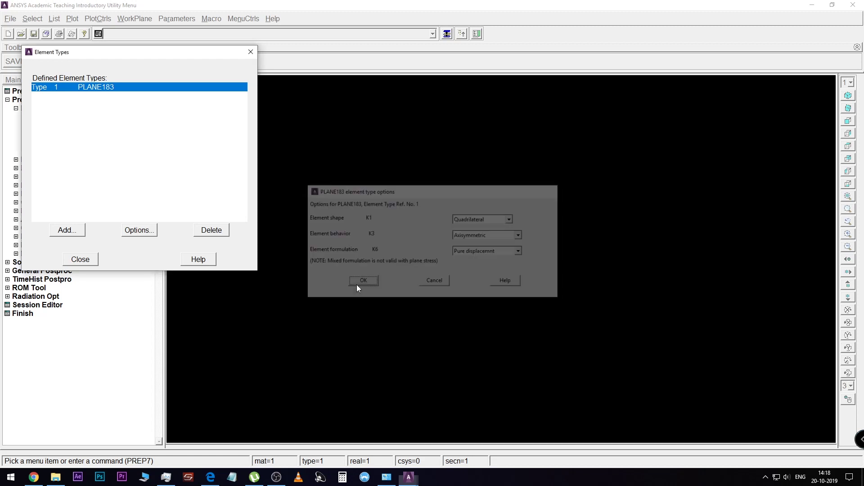
left_click(80, 259)
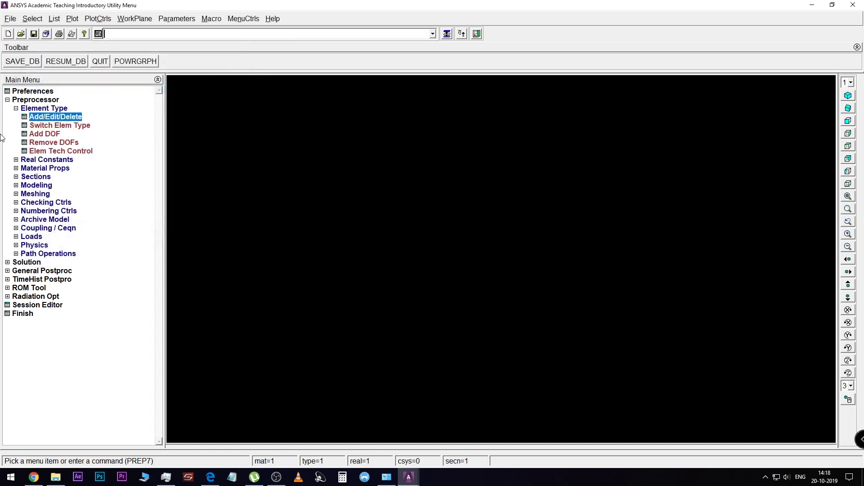
- Give material 1 linear isotropic properties EX 2e5 and PRXY 0.3
left_click(15, 109)
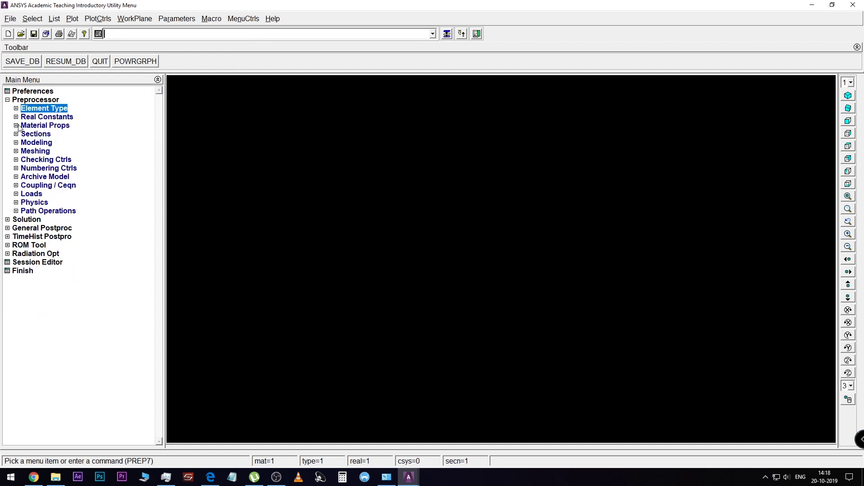
left_click(33, 128)
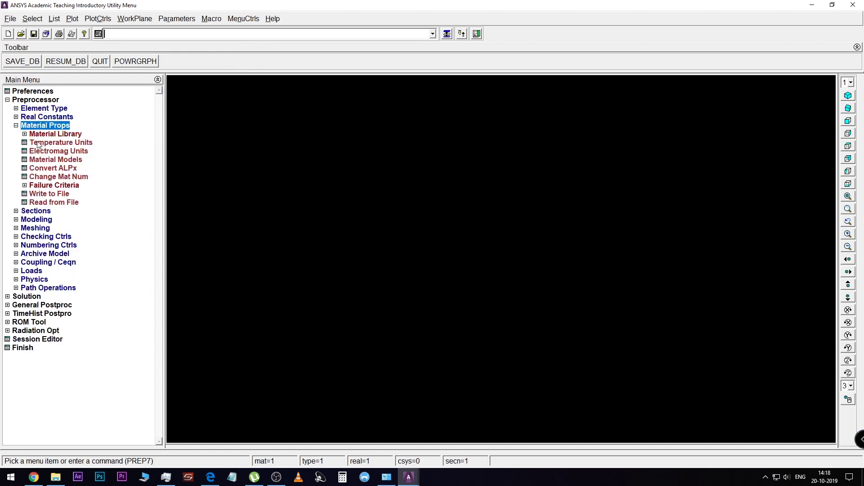
left_click(56, 160)
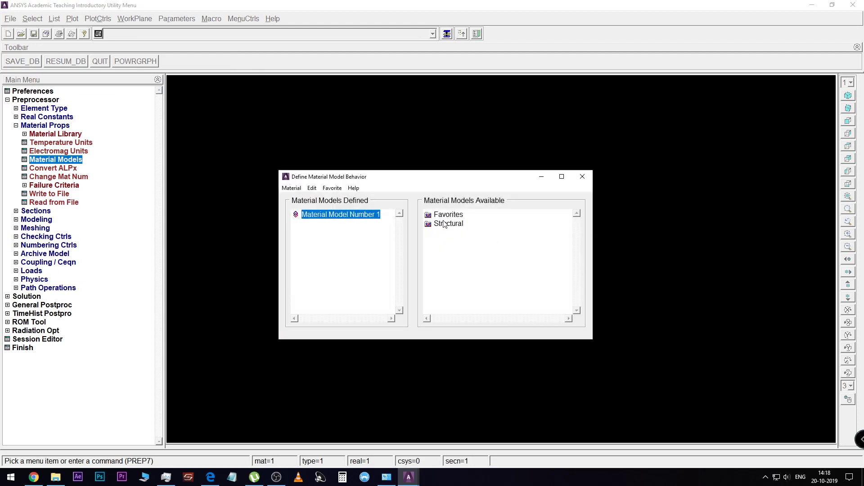
double_click(448, 224)
double_click(456, 232)
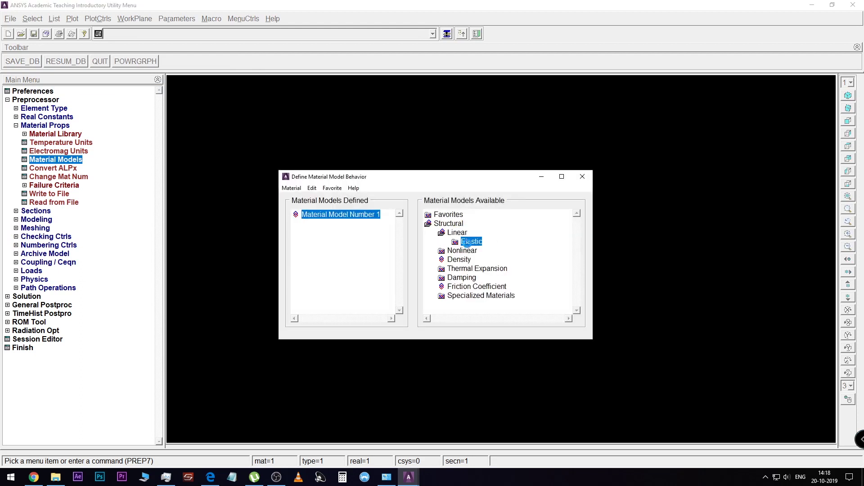
double_click(468, 242)
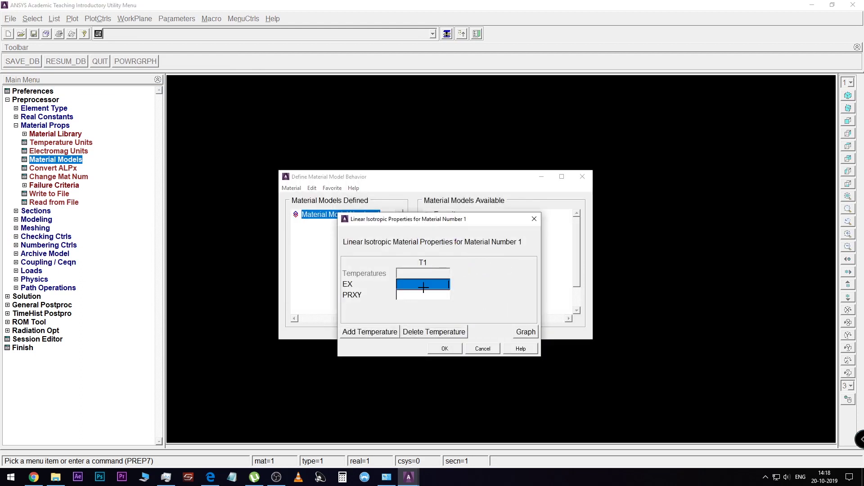
type("2e")
type("5")
left_click(428, 296)
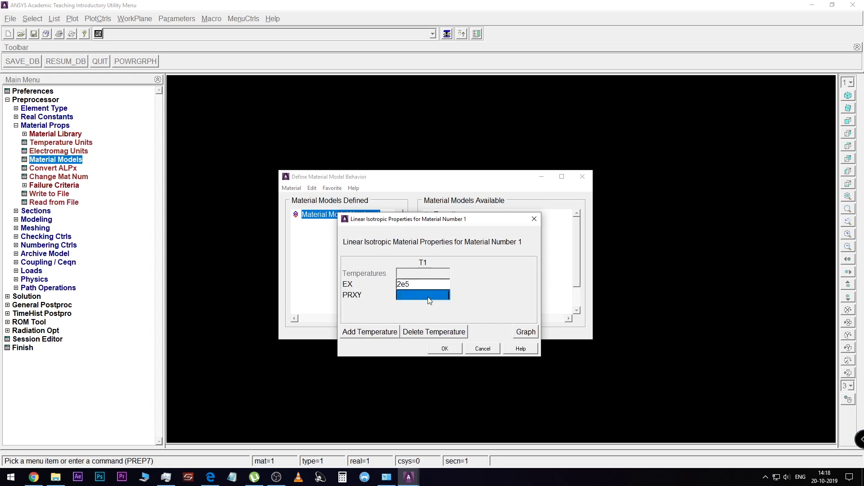
type("0.2")
key("BackSpace")
type("3")
left_click(454, 347)
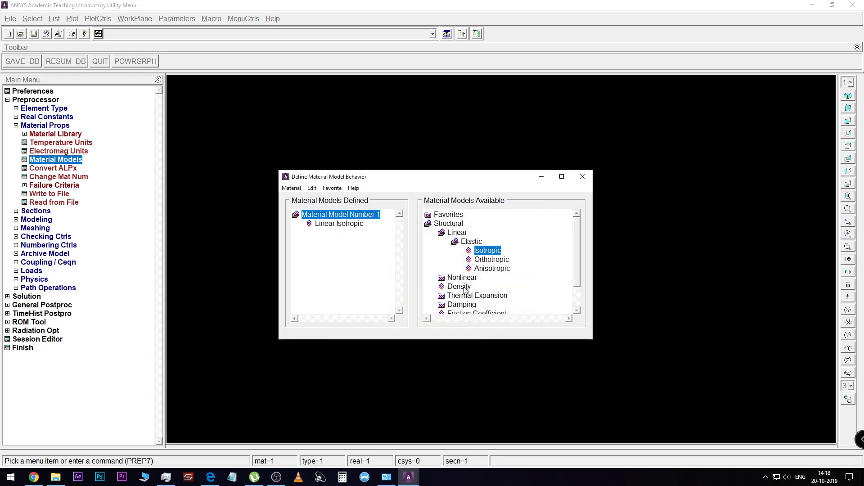
- Set material 1 density to 7.865e-6
double_click(459, 286)
type("7")
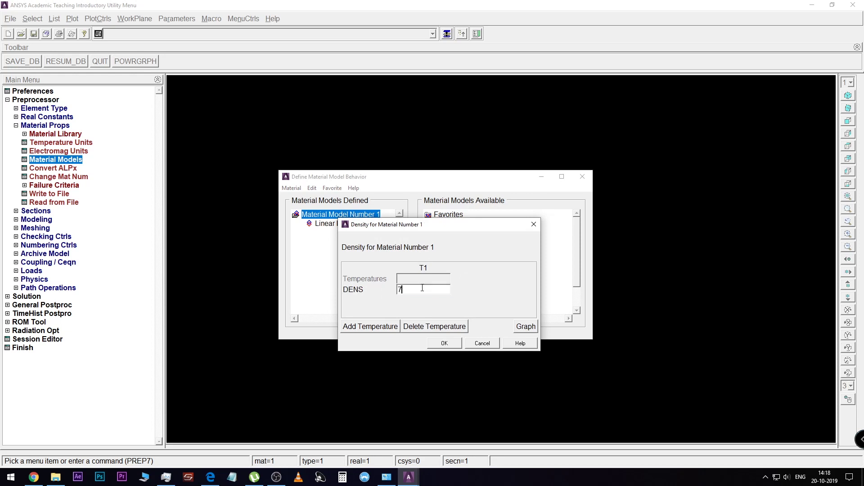
type(".865")
type("e-")
type("6")
left_click(443, 343)
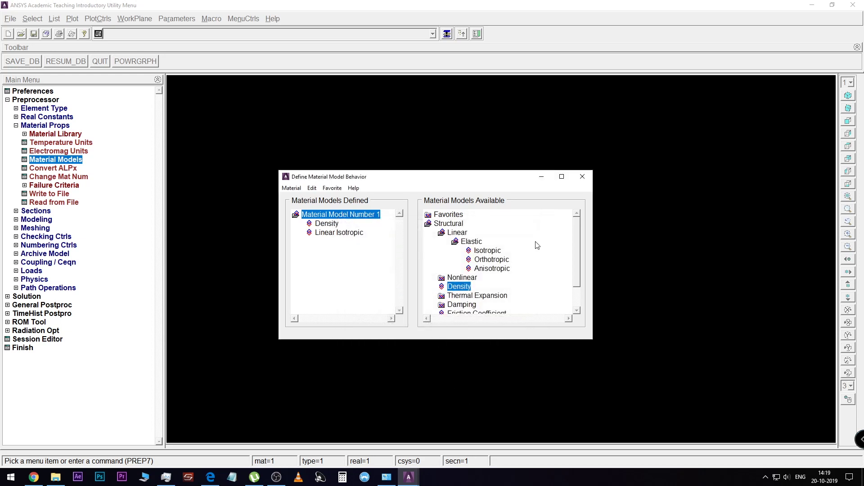
left_click(582, 176)
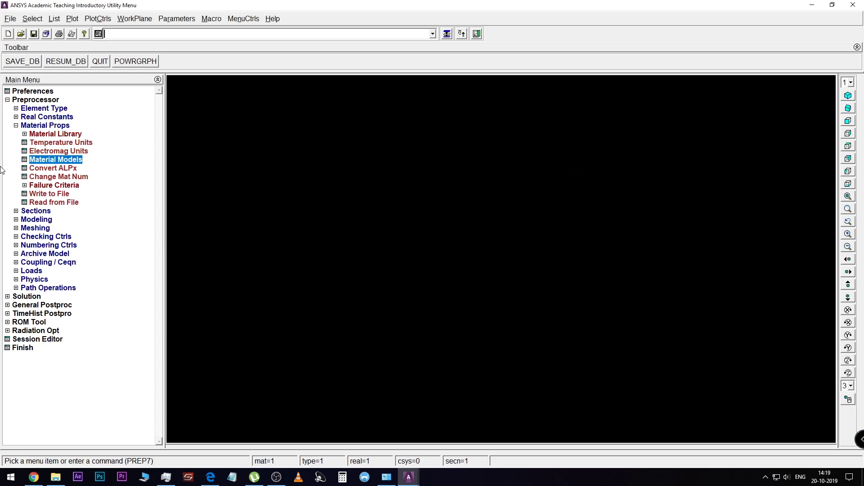
- Enter a two-corner rectangle at WP X 0, WP Y 0, width 100, height 20
left_click(16, 126)
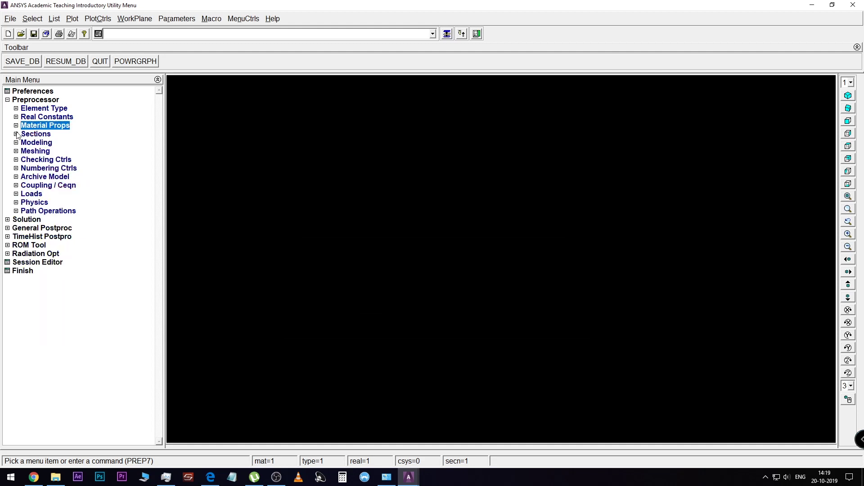
left_click(16, 143)
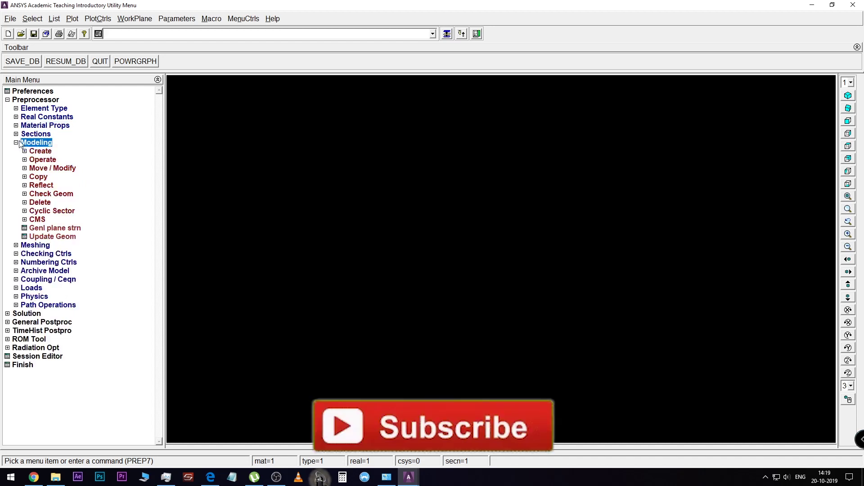
left_click(25, 151)
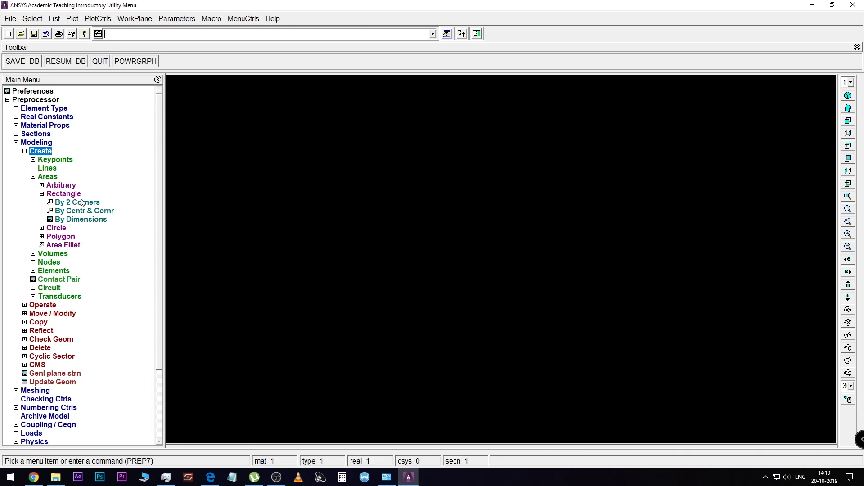
left_click(89, 203)
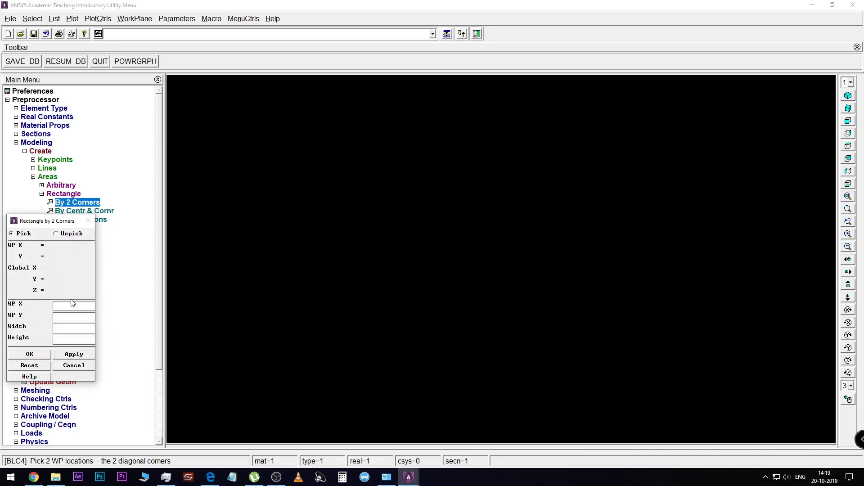
left_click(85, 306)
type("0")
key("Tab")
type("0")
type("1")
type("00")
type("20")
- Create the 100 by 20 rectangle and zoom out to view it
left_click(32, 355)
left_click(846, 249)
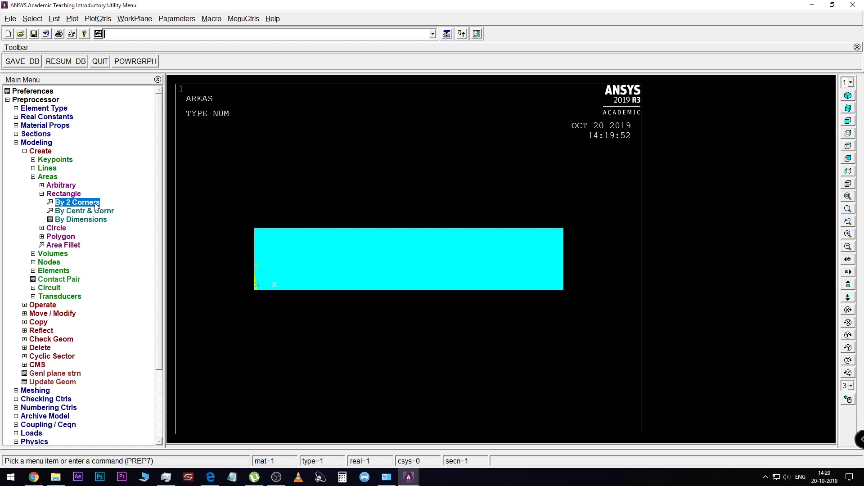
- Add the vertical rectangle at WP 80,20 (20×80) and the top flange at WP 80,80, width -80
left_click(96, 204)
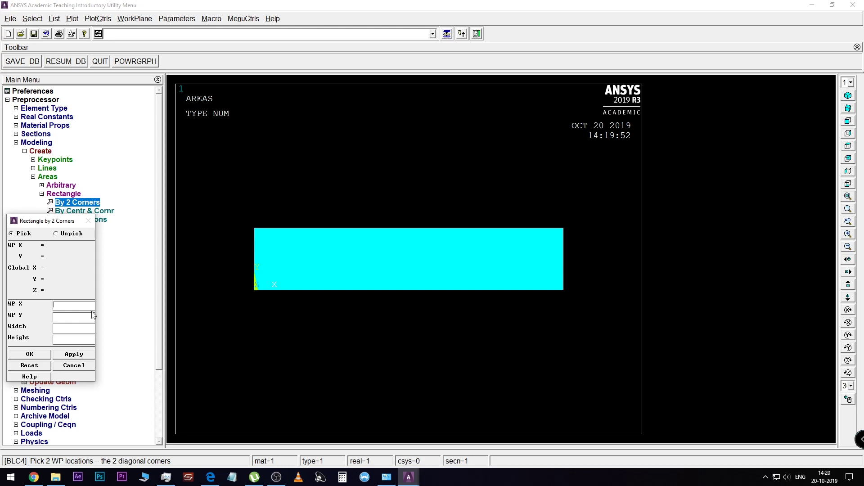
type("80")
type("20")
type("20")
type("80")
left_click(29, 353)
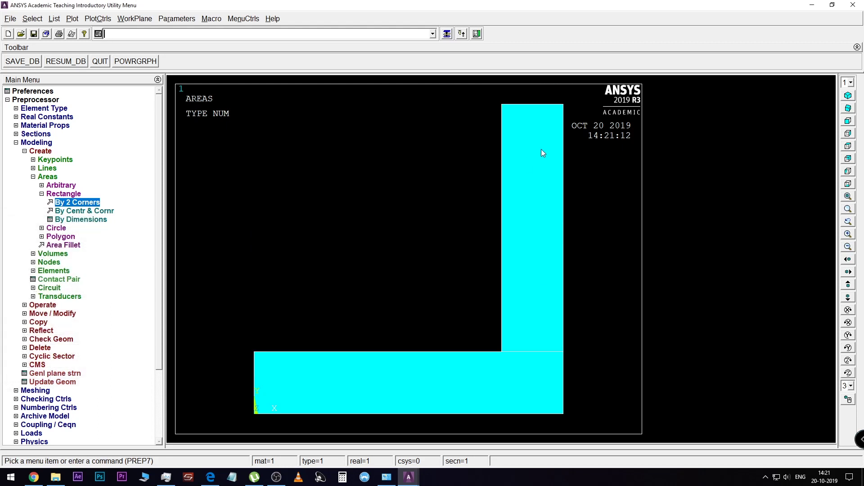
left_click(81, 203)
type("-80")
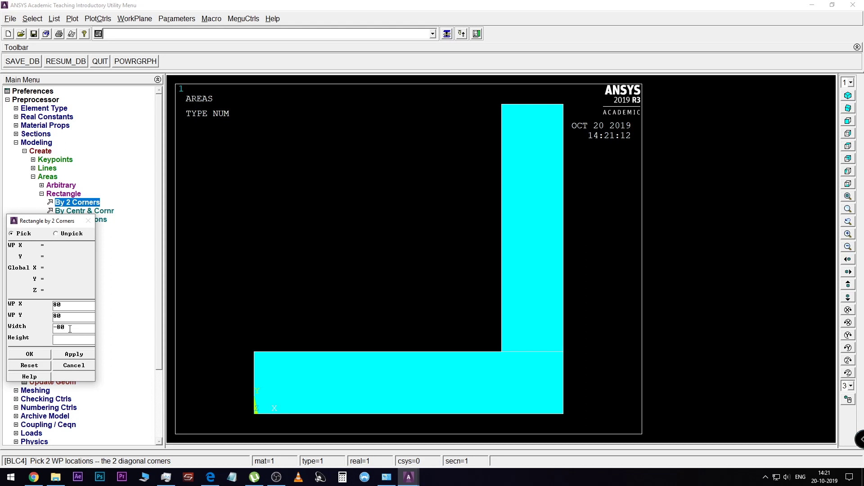
type("20")
left_click(29, 355)
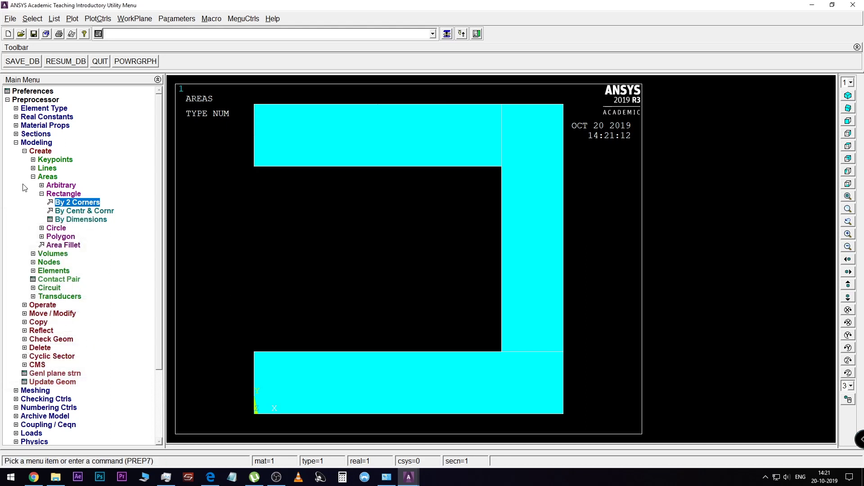
- Boolean-add the top, right vertical and bottom rectangles into one area
left_click(24, 151)
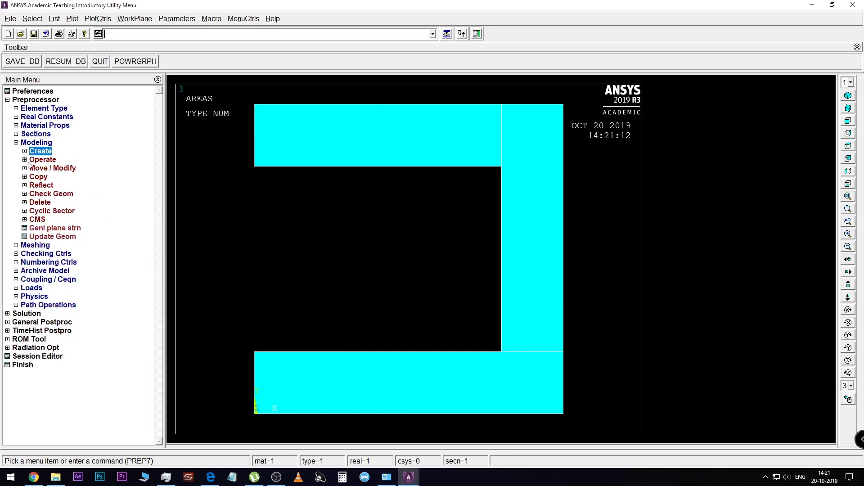
left_click(25, 160)
left_click(43, 186)
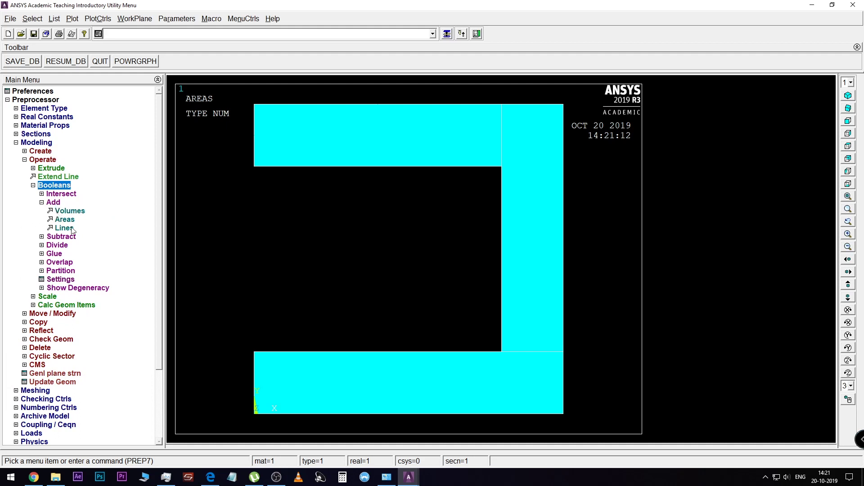
left_click(64, 219)
left_click(359, 153)
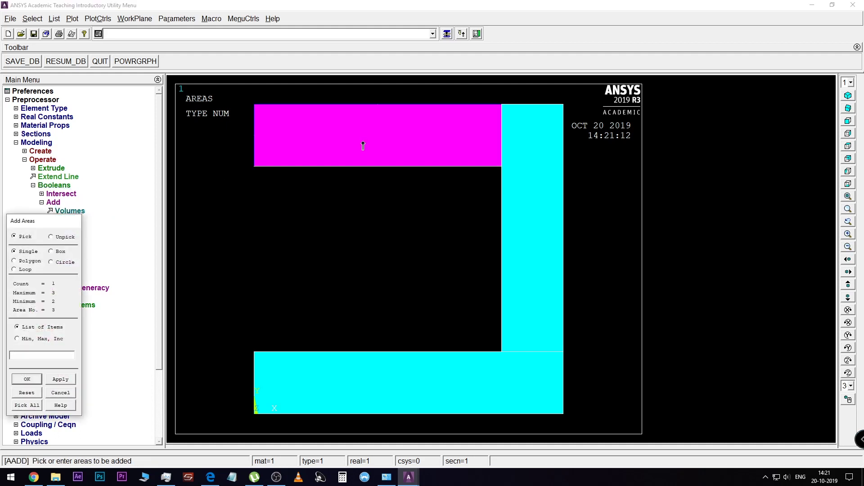
left_click(542, 205)
left_click(476, 373)
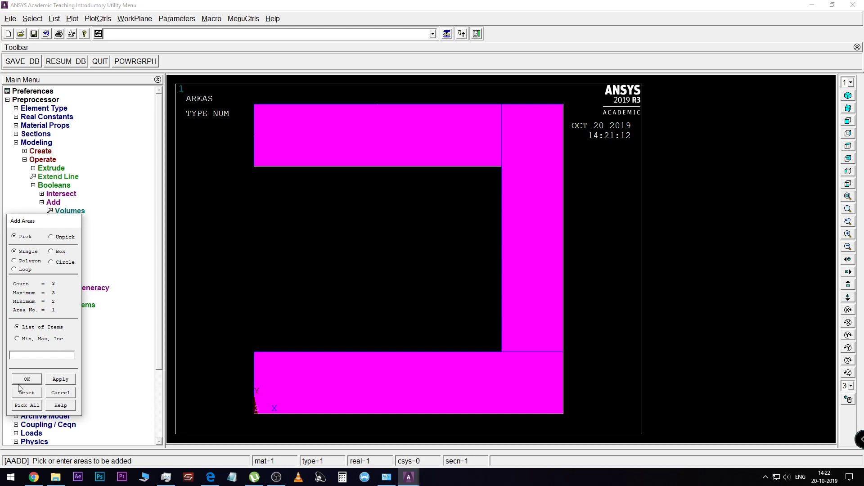
left_click(37, 383)
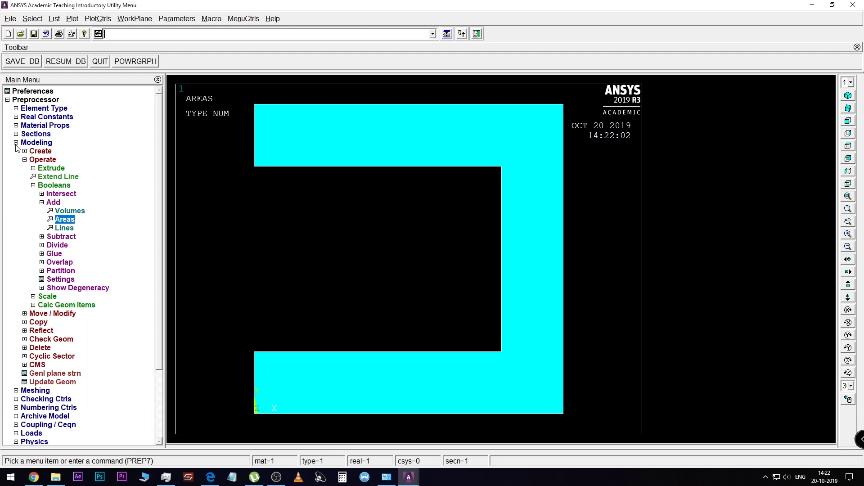
- Set an element edge length of 3 on the C-shaped area
left_click(16, 143)
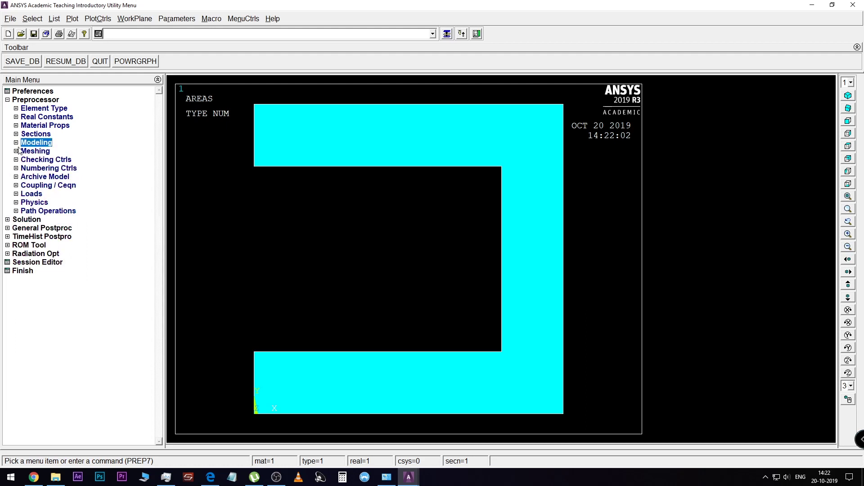
left_click(16, 151)
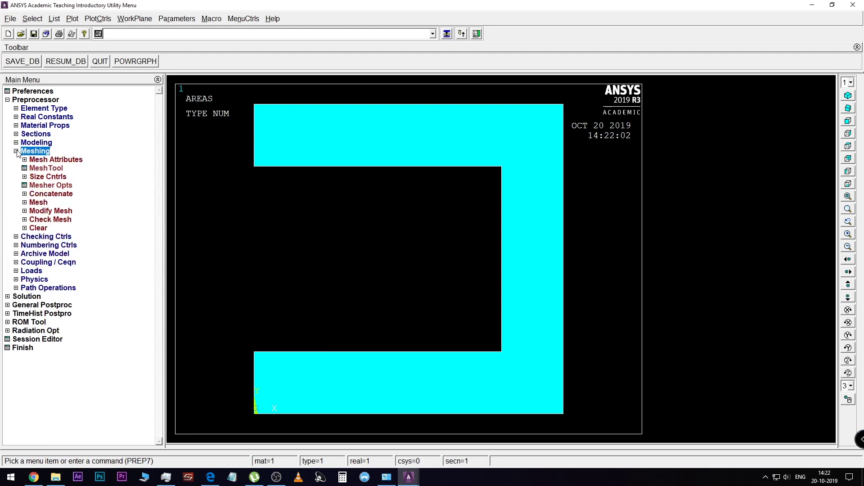
left_click(54, 168)
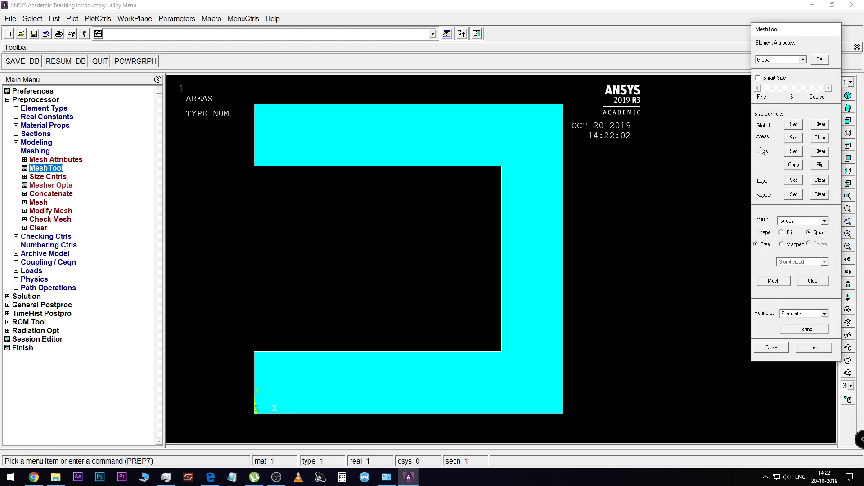
left_click(793, 137)
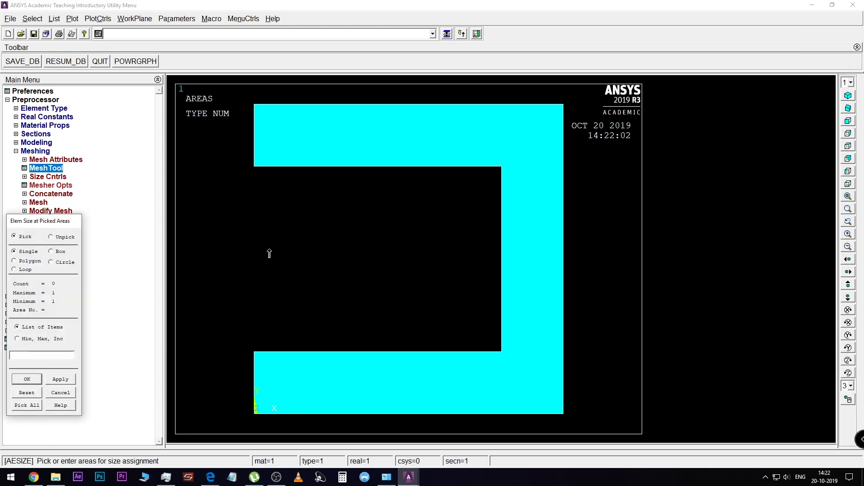
left_click(409, 380)
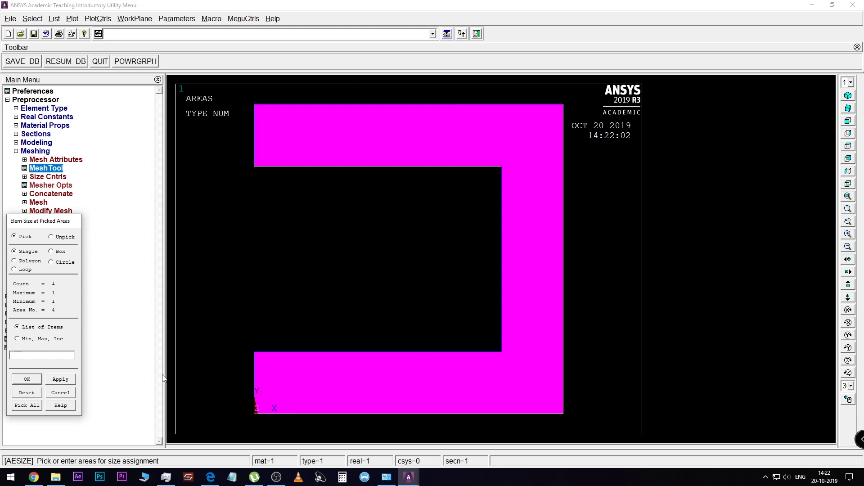
left_click(26, 378)
type("3")
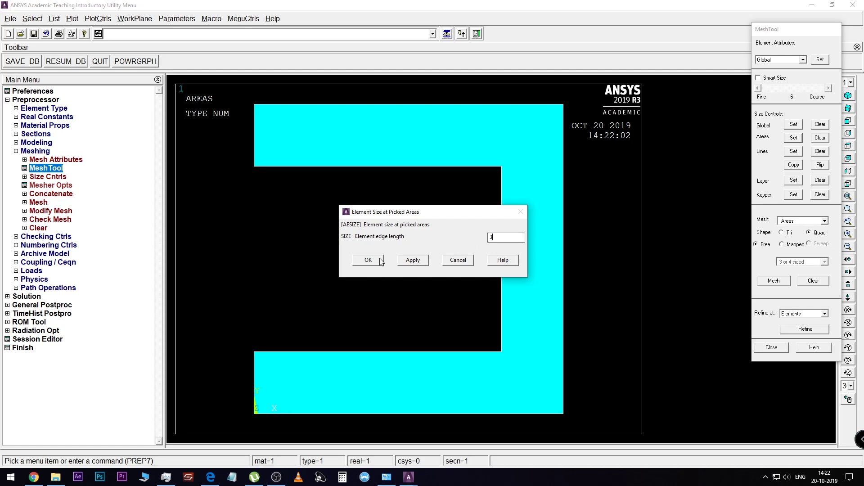
left_click(368, 260)
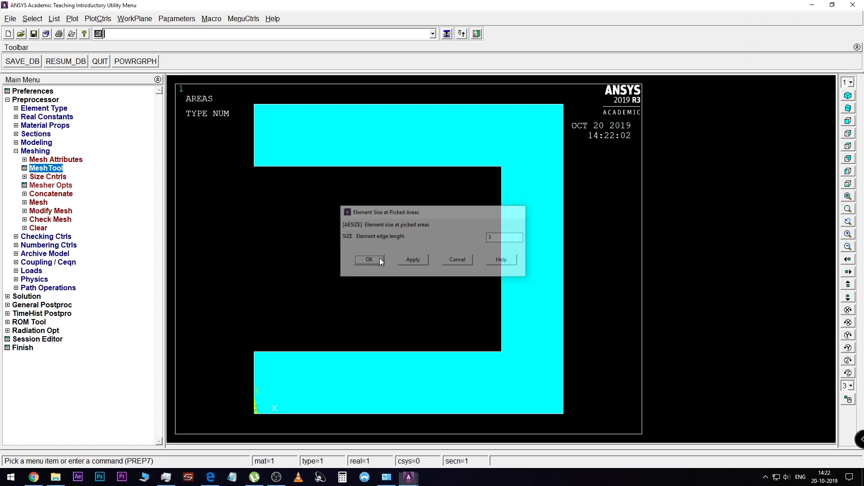
- Free-mesh the C-shaped area with quad elements
left_click(57, 169)
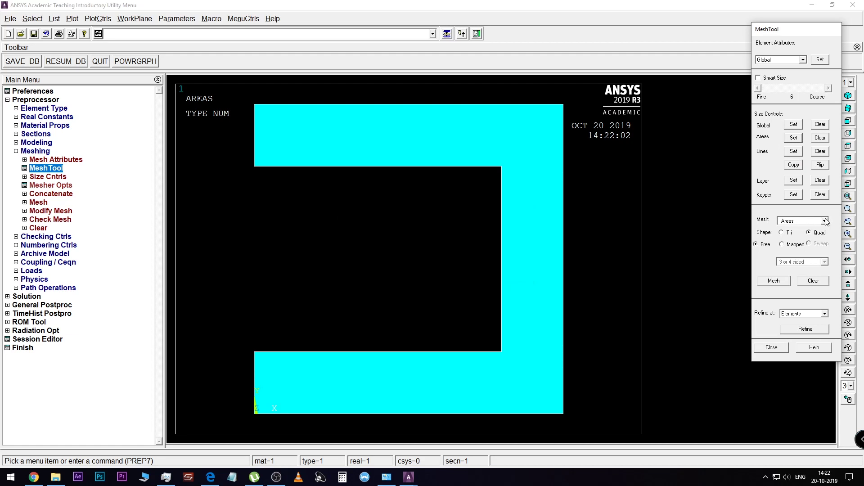
left_click(777, 283)
left_click(398, 154)
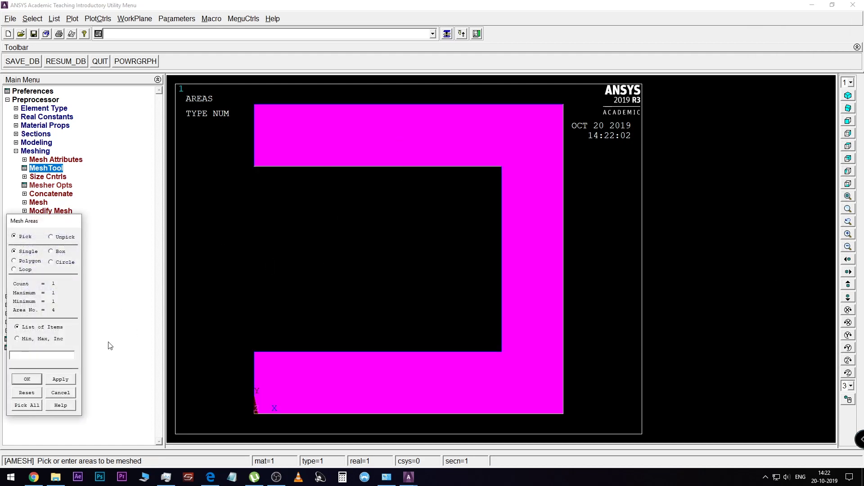
left_click(27, 379)
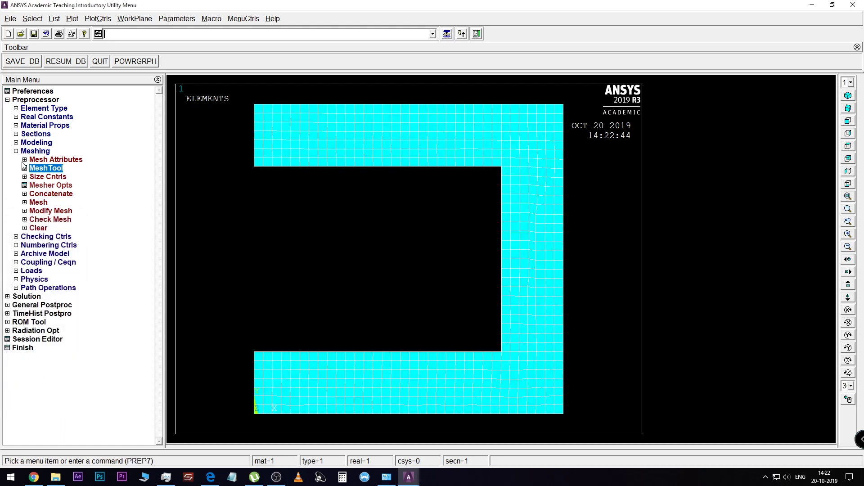
- Start a Solution displacement constraint on nodes to pick the bottom-left corner node
left_click(15, 151)
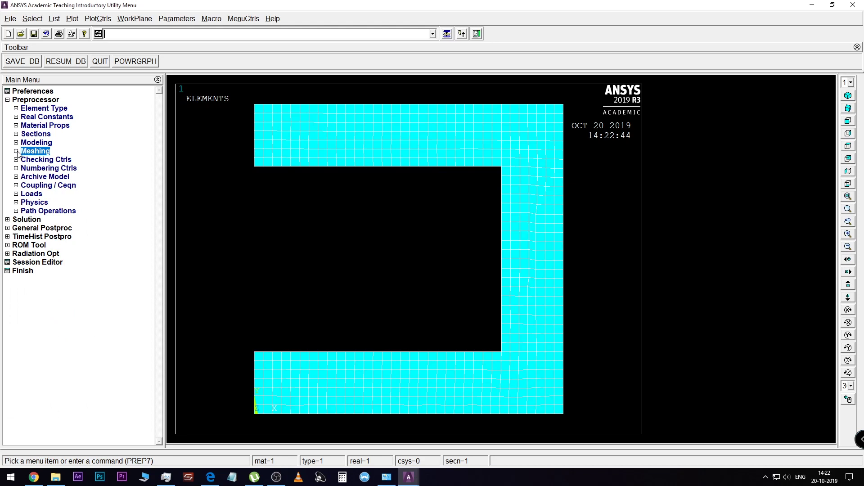
left_click(31, 194)
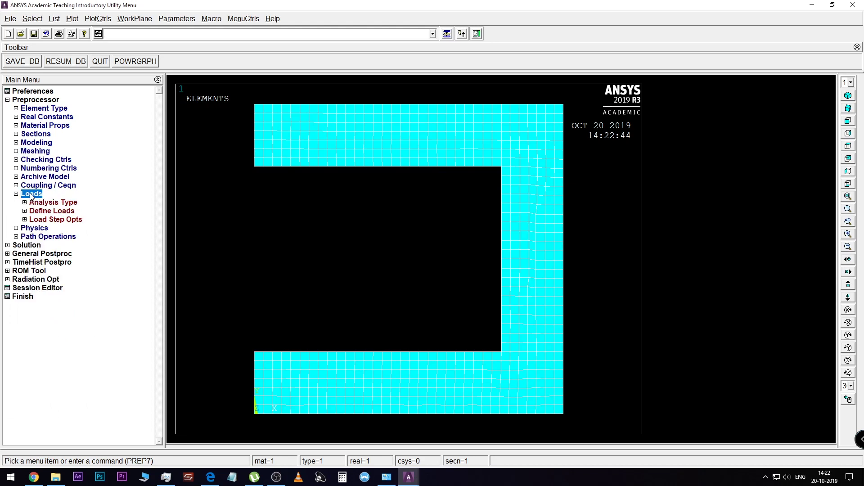
left_click(7, 100)
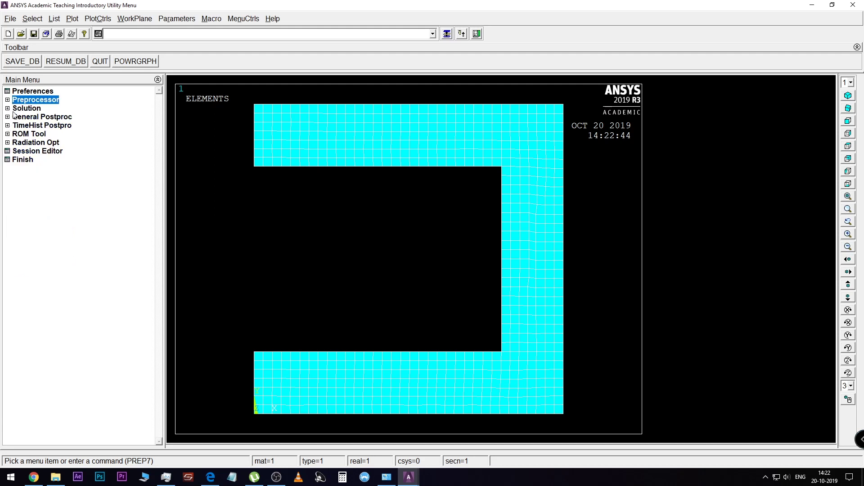
left_click(26, 108)
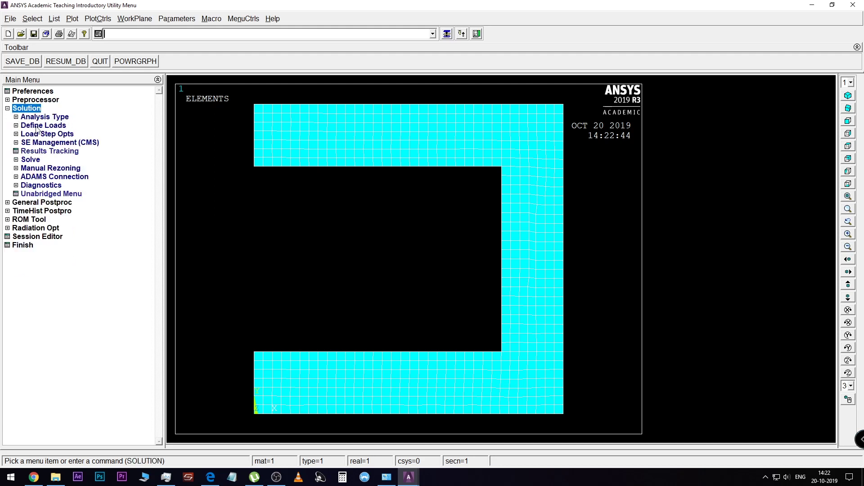
left_click(38, 126)
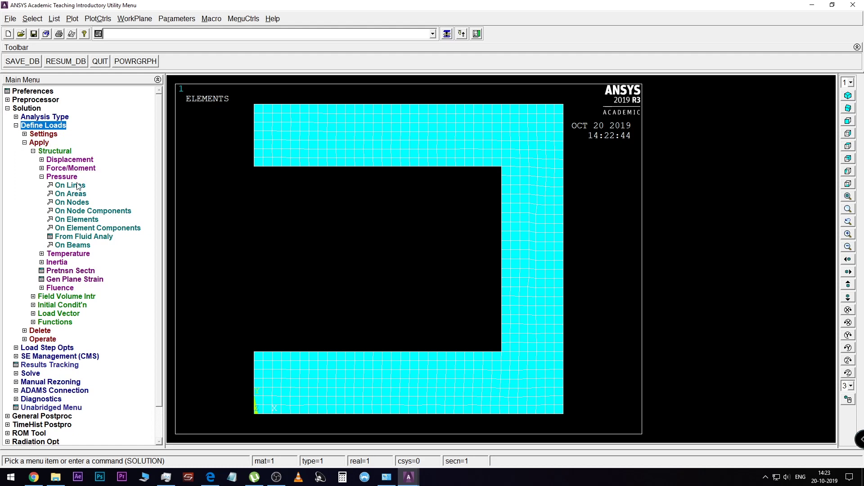
left_click(79, 163)
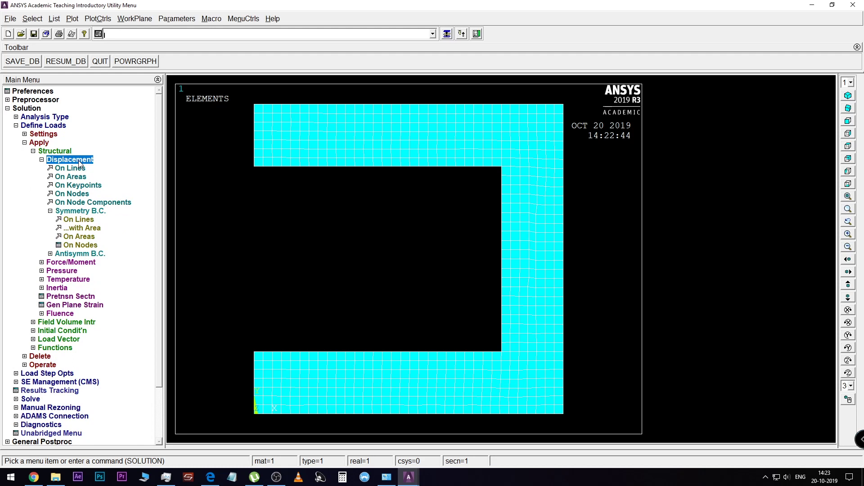
left_click(83, 193)
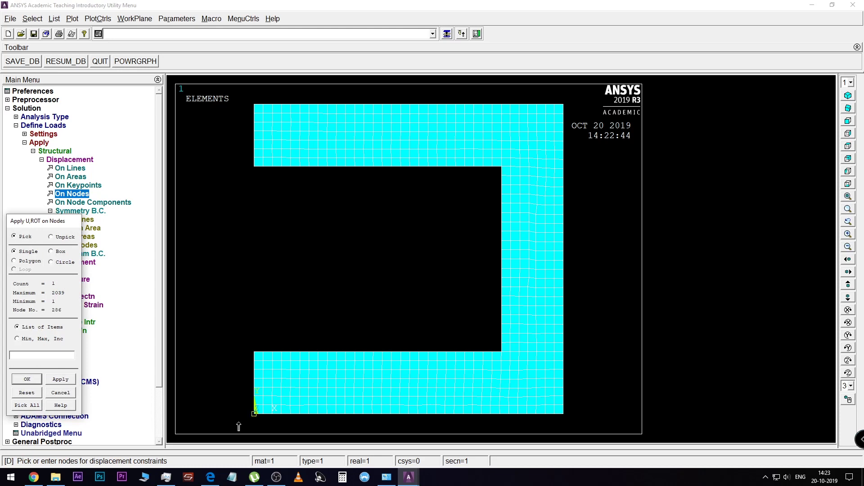
- Constrain UY on the bottom-left corner node
left_click(27, 379)
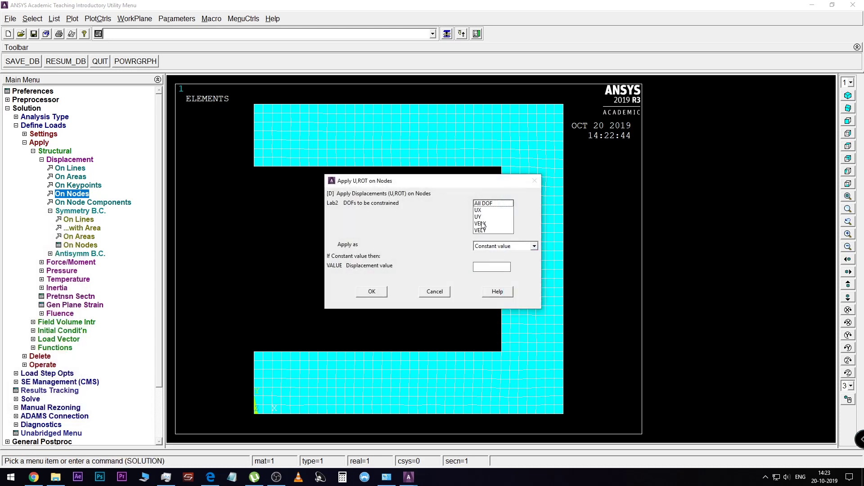
left_click(480, 217)
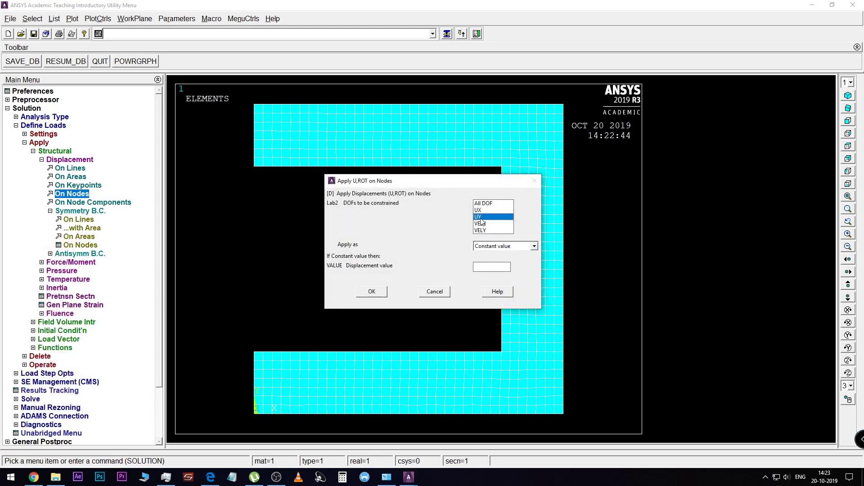
left_click(375, 291)
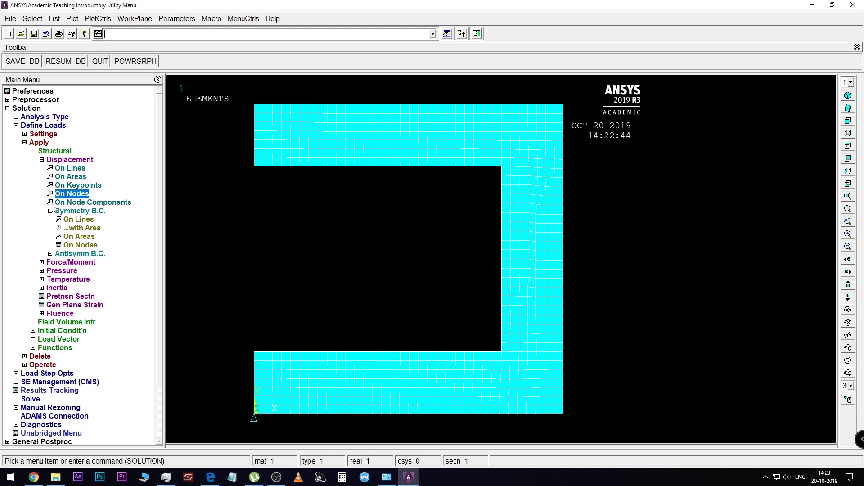
- Apply symmetry boundary conditions to the left edges of the top and bottom flanges
left_click(44, 160)
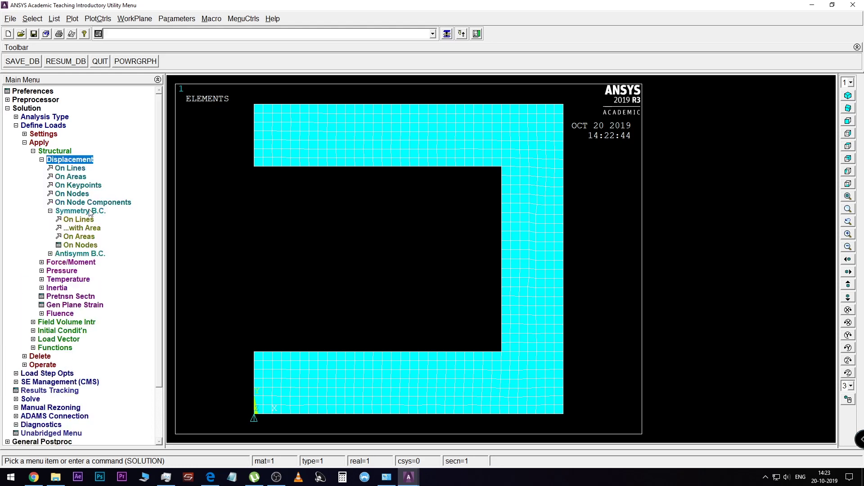
left_click(92, 212)
left_click(96, 211)
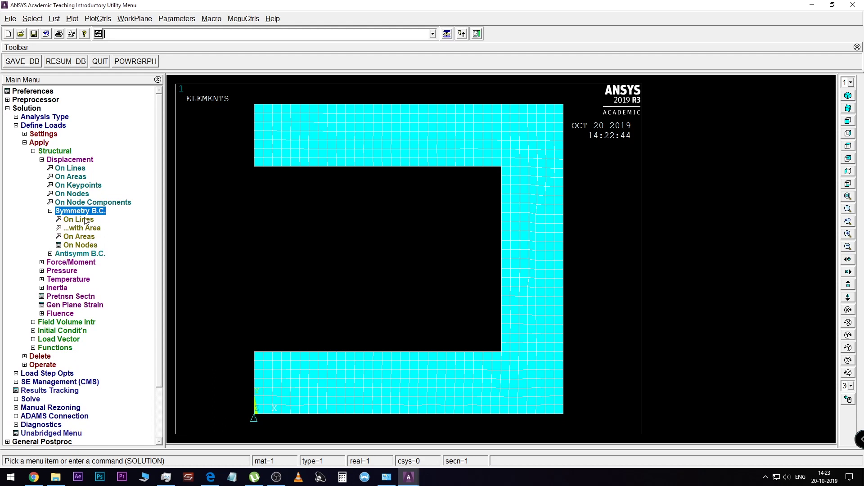
left_click(86, 220)
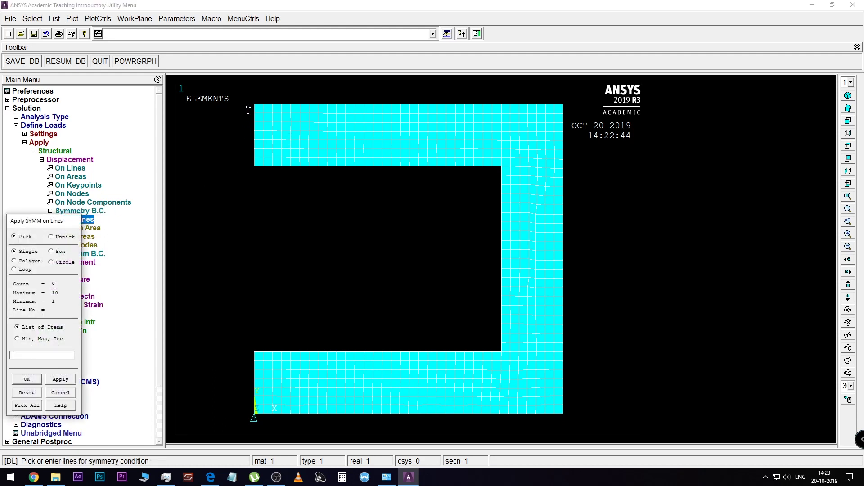
left_click(254, 135)
left_click(254, 388)
left_click(27, 380)
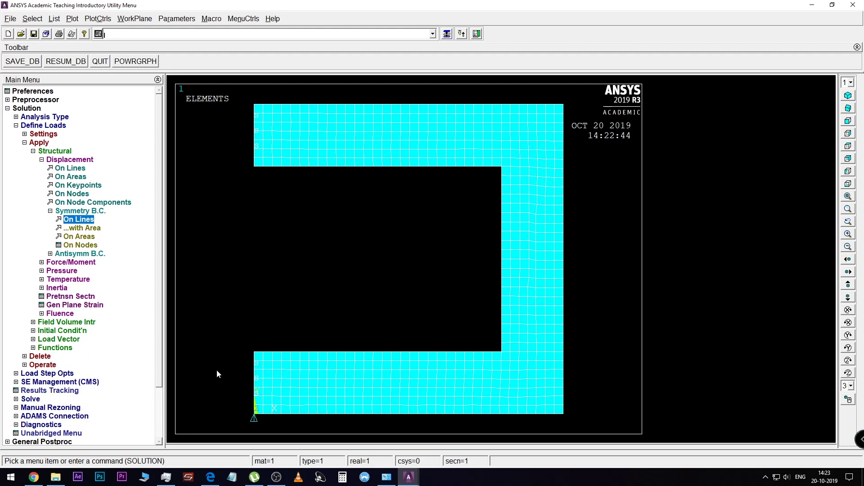
left_click(51, 212)
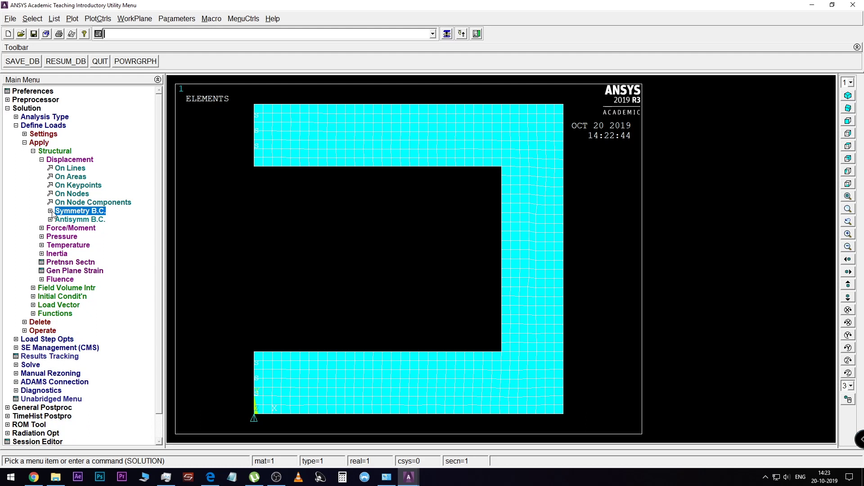
- Apply a constant pressure of 10000 to the cavity's inner bottom, vertical and top edges
left_click(42, 237)
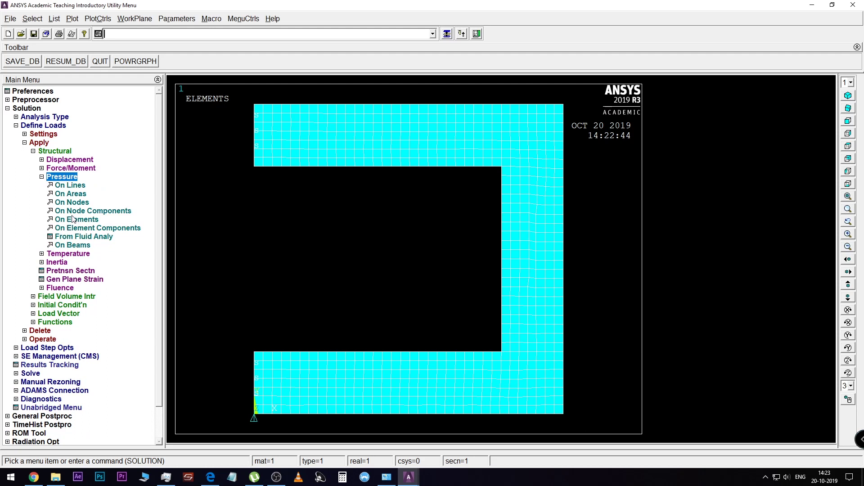
left_click(82, 187)
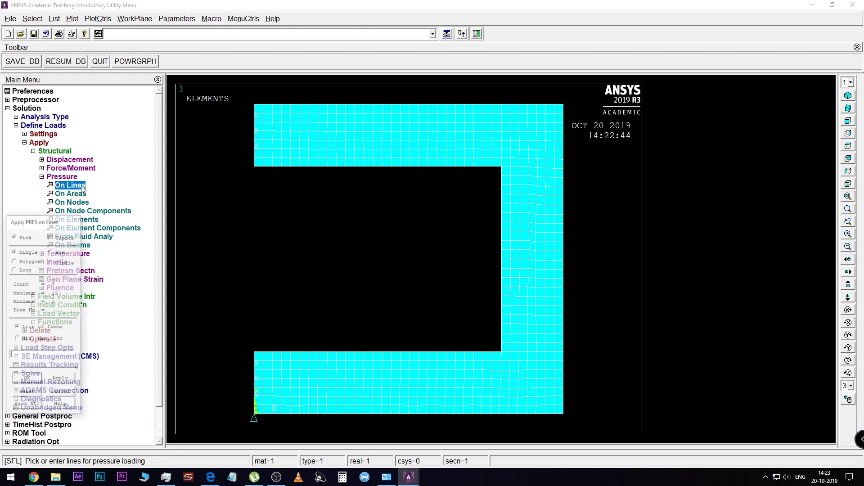
left_click(399, 352)
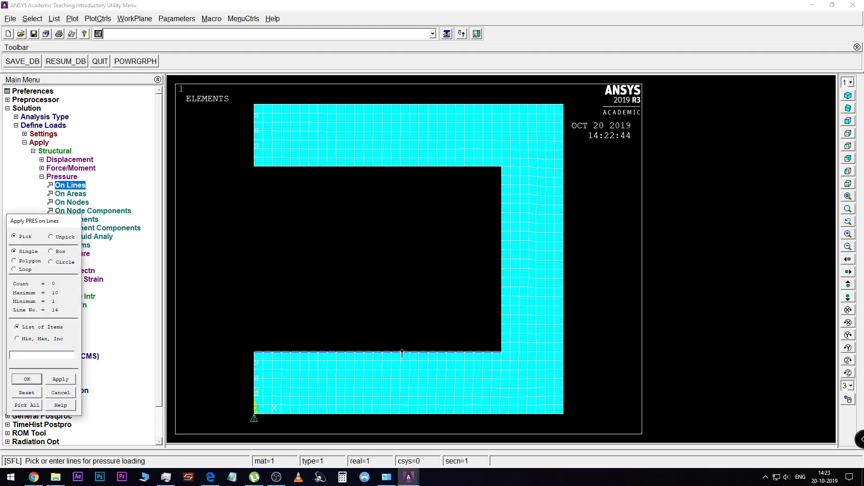
left_click(503, 287)
left_click(445, 166)
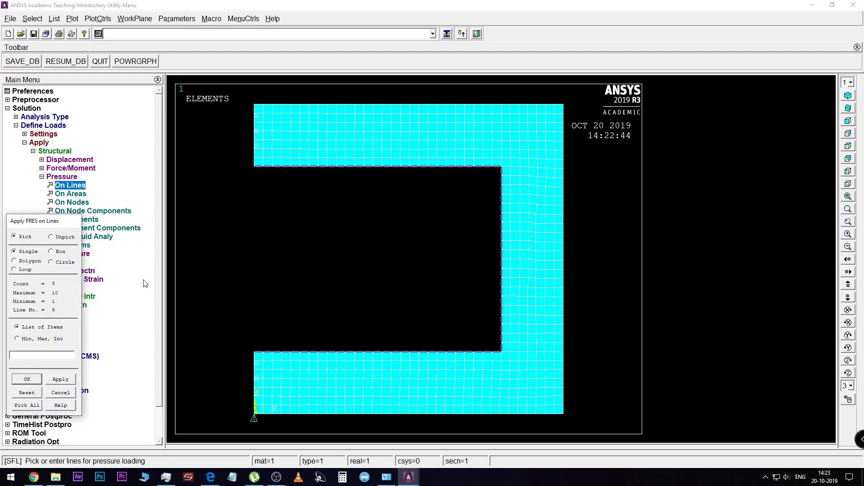
left_click(26, 379)
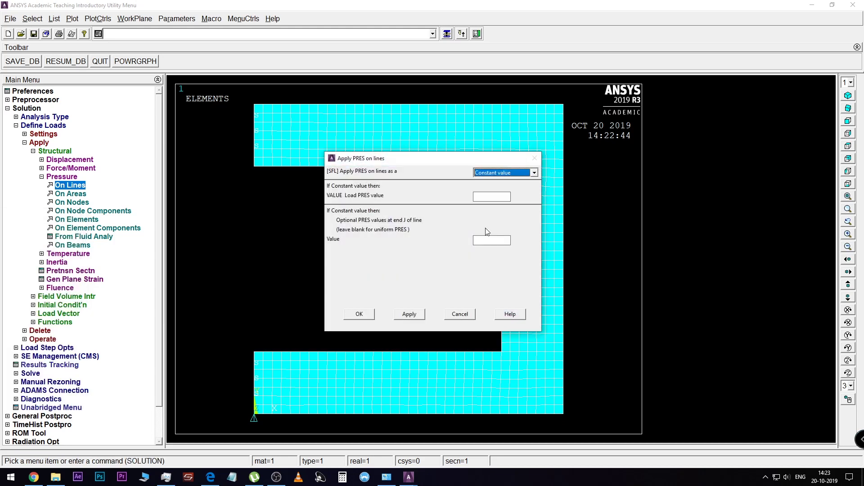
left_click(503, 198)
type("10000")
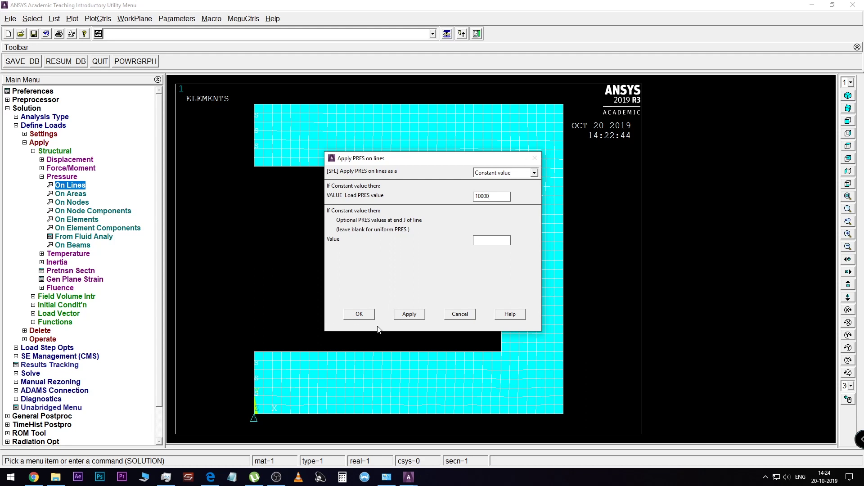
left_click(359, 314)
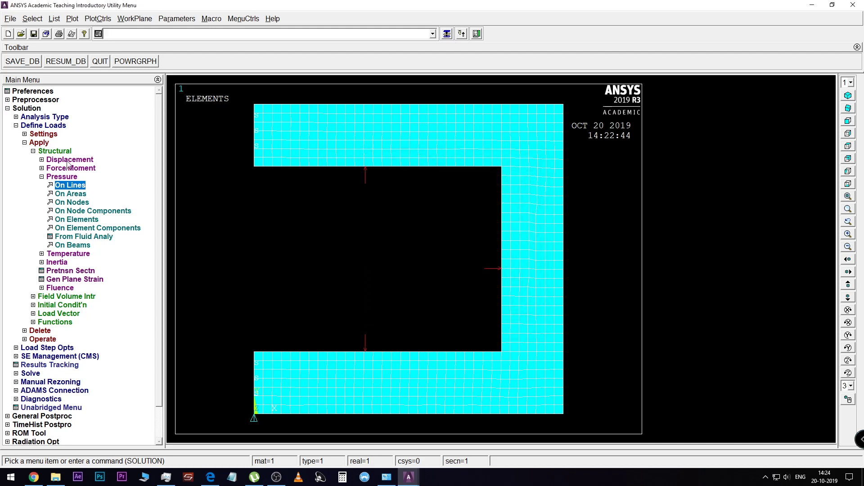
- Run Solve Current LS, then close the 'Solution is done' note and the /STATUS listing
left_click(33, 151)
left_click(8, 108)
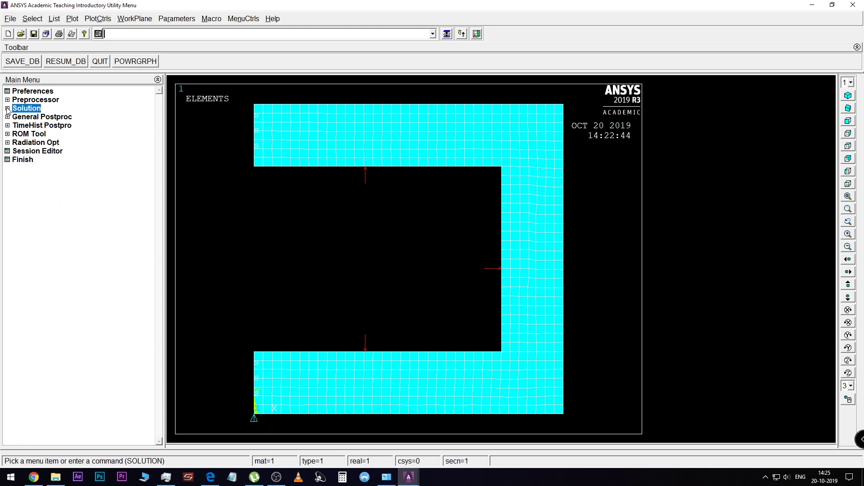
left_click(8, 108)
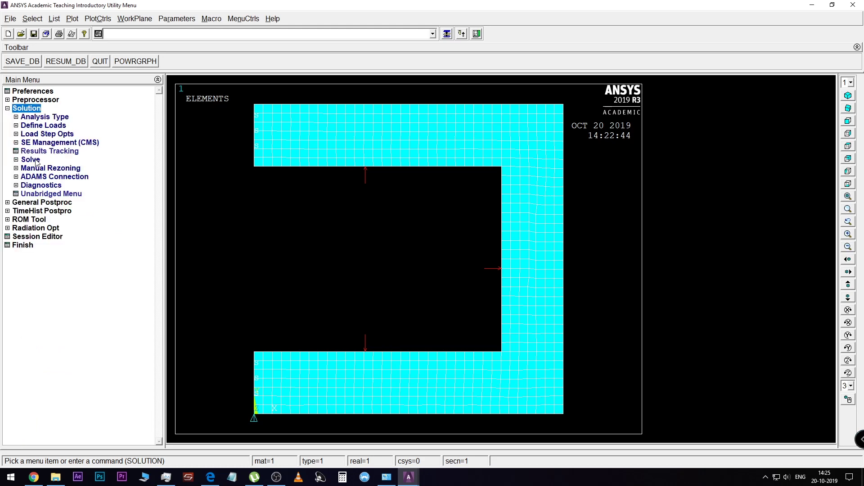
left_click(30, 159)
left_click(53, 170)
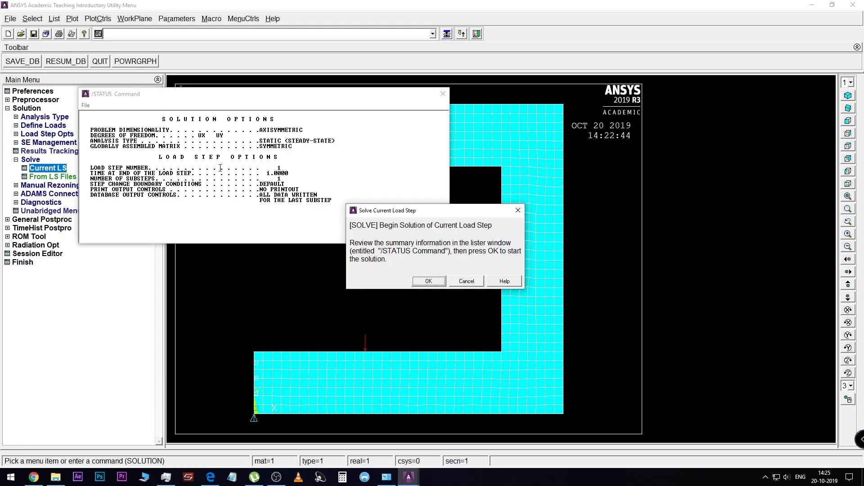
left_click(424, 282)
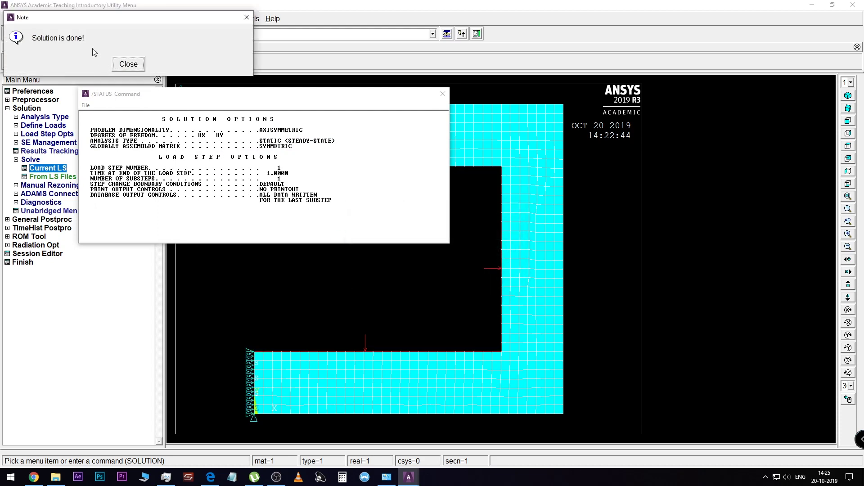
left_click(121, 69)
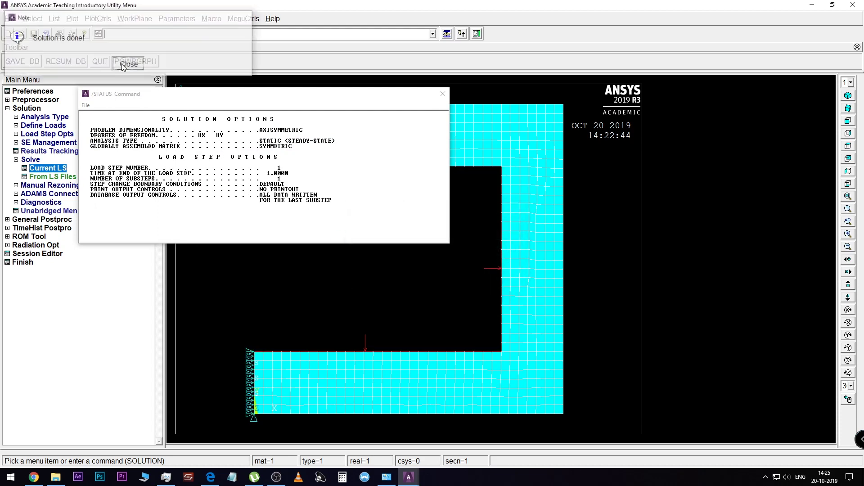
left_click(442, 93)
left_click(8, 108)
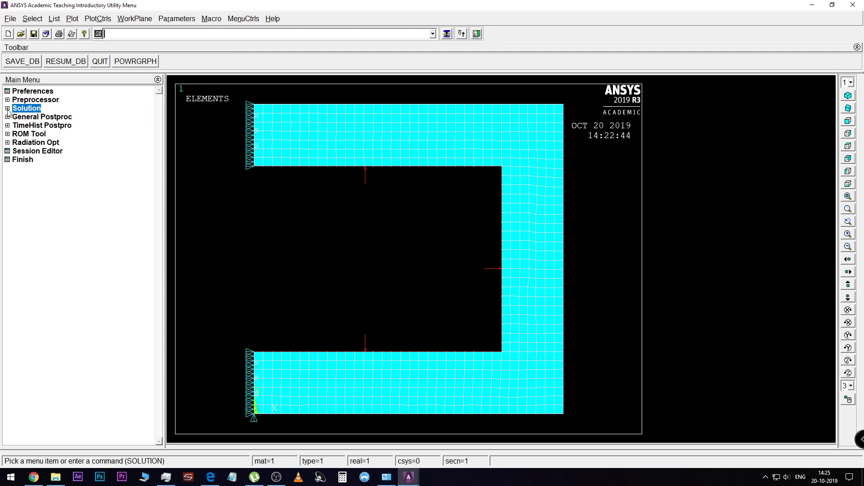
- Plot the deformed shape together with the undeformed outline
left_click(11, 117)
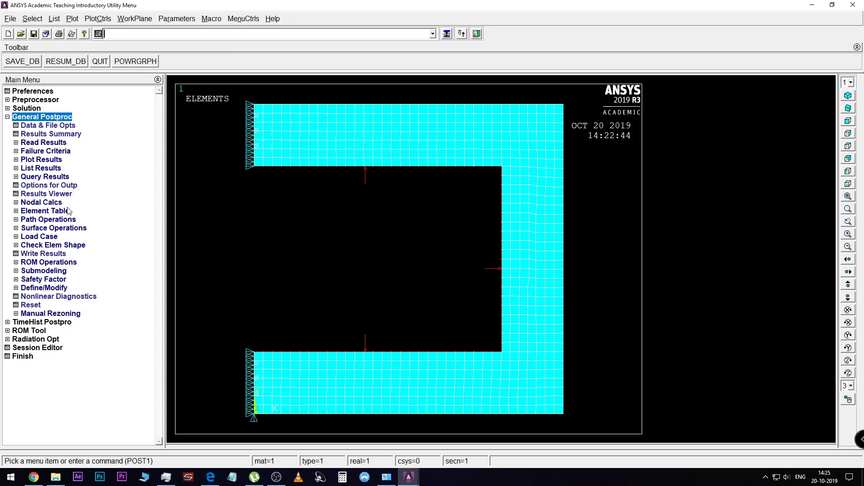
left_click(48, 160)
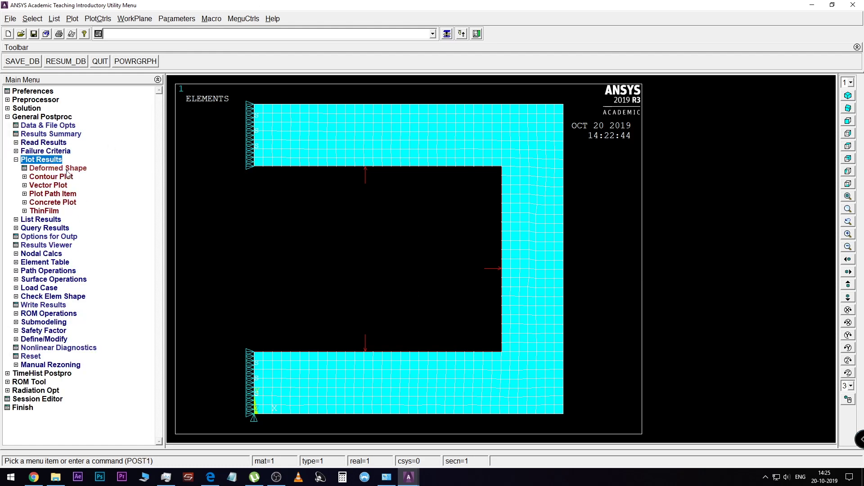
left_click(63, 169)
left_click(491, 238)
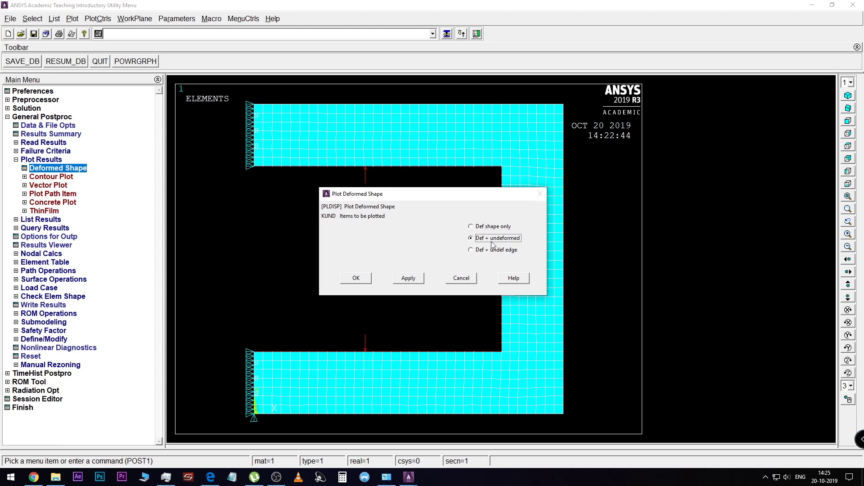
left_click(367, 276)
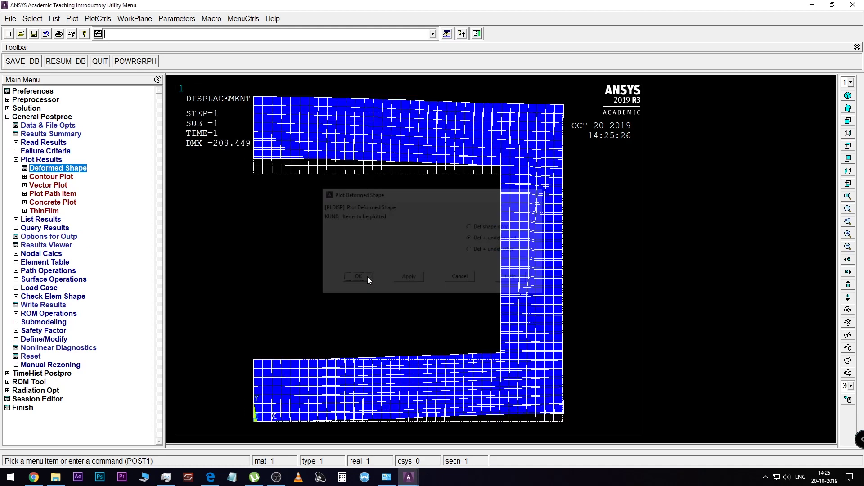
- Contour the von Mises element stress on the deformed C-section
left_click(61, 178)
left_click(58, 194)
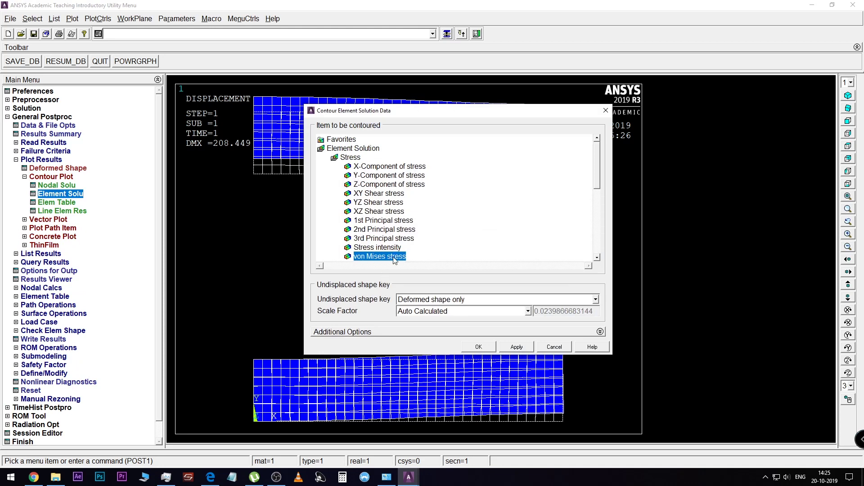
left_click(478, 347)
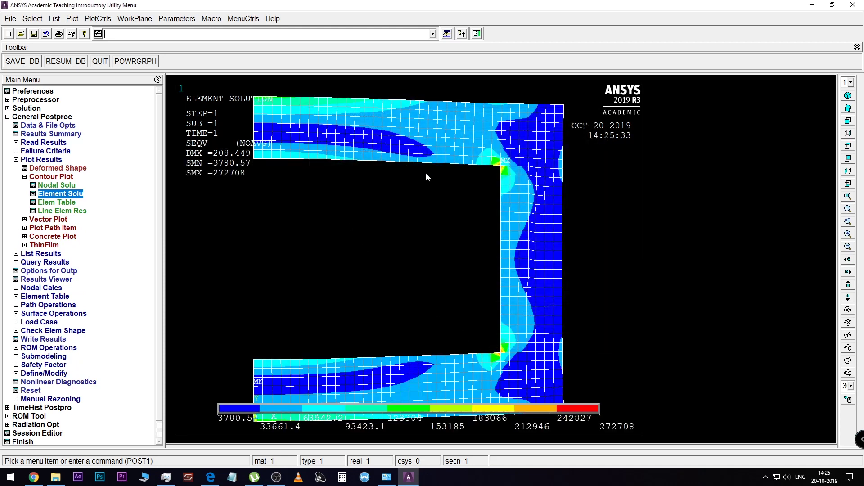
left_click(16, 160)
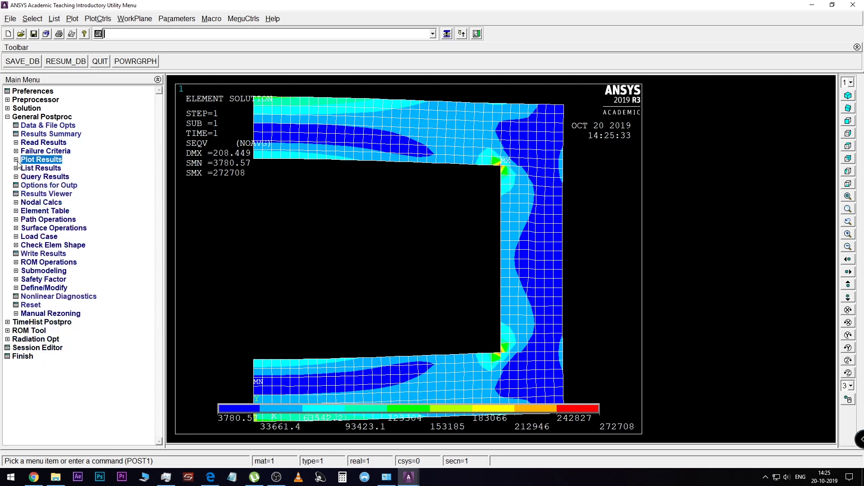
left_click(8, 117)
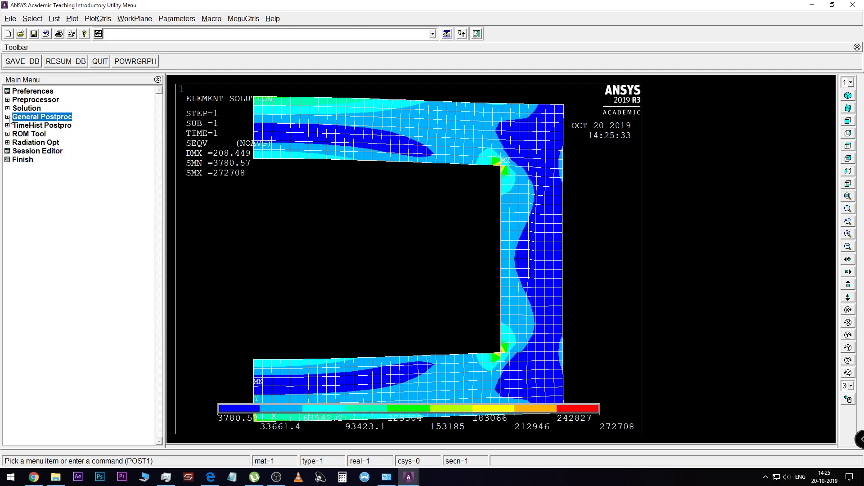
- Set the 2D axisymmetric symmetry expansion to a 3/4 revolution
left_click(91, 21)
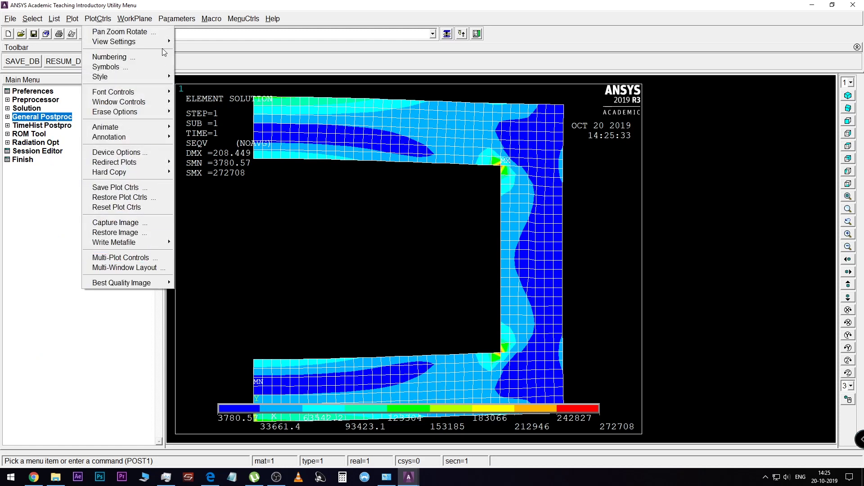
mouse_move(100, 77)
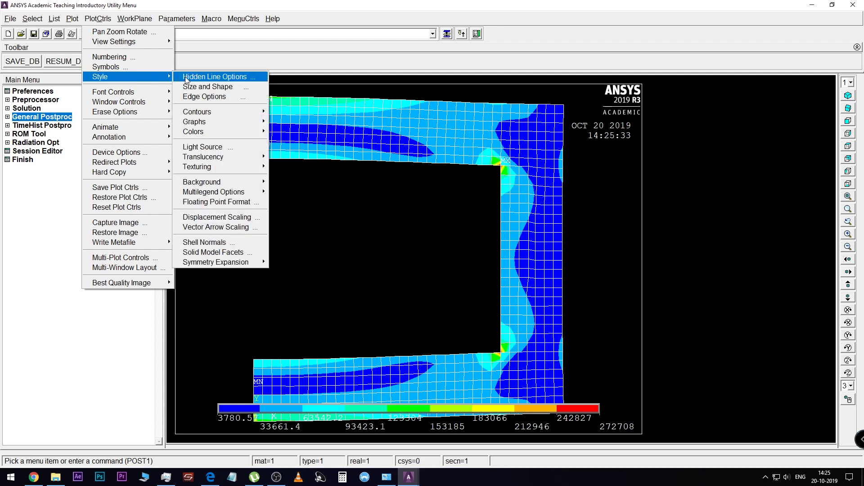
mouse_move(215, 262)
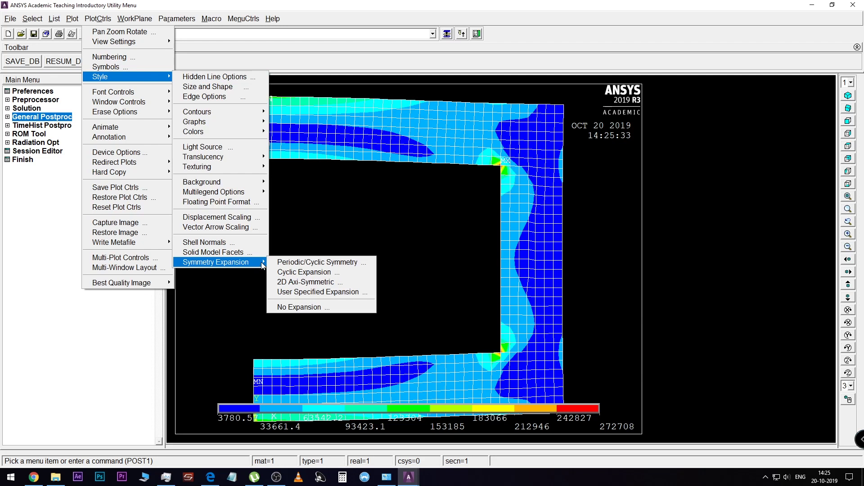
left_click(324, 282)
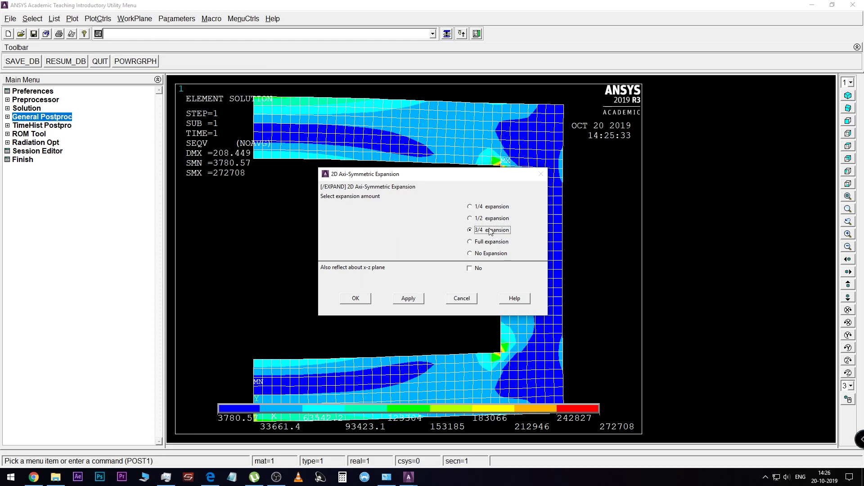
left_click(369, 299)
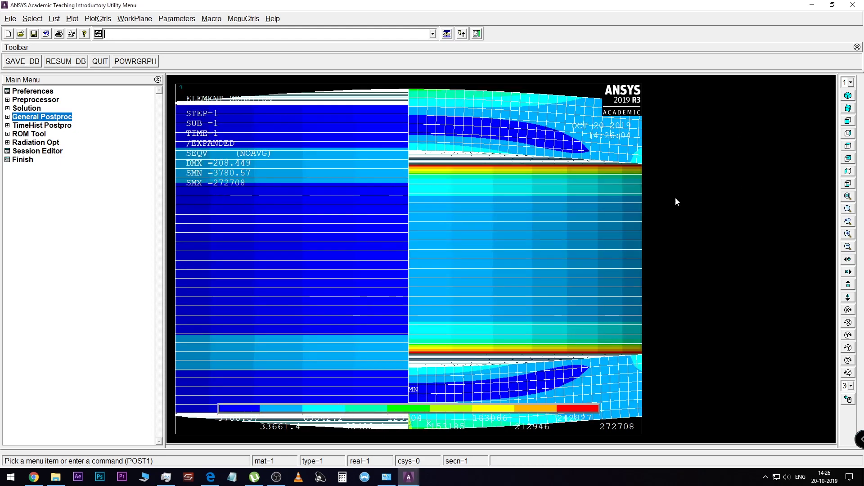
- Switch to isometric view and zoom out to fit the whole expanded cylinder
left_click(848, 96)
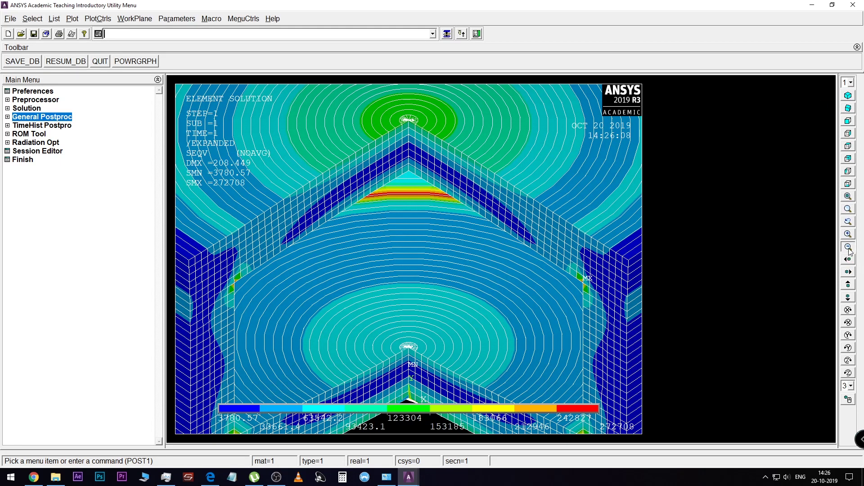
left_click(848, 248)
left_click(849, 248)
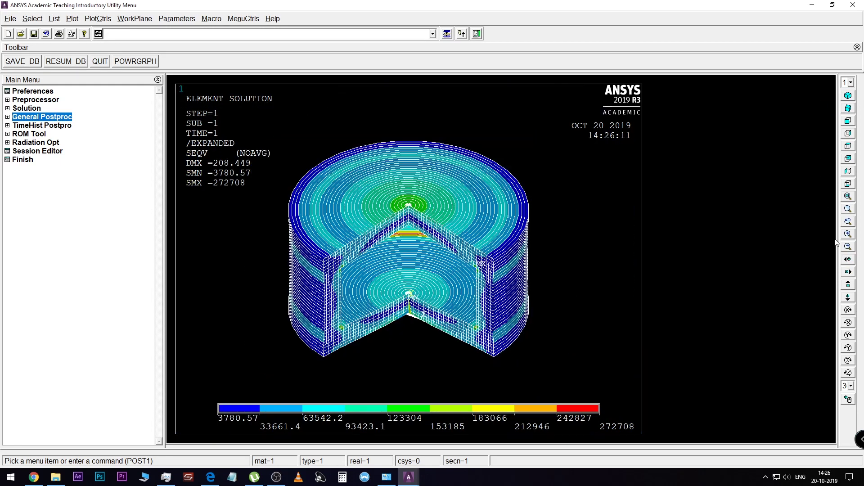
- Toggle an element shape option in Size and Shape, replot, then switch to the OBS window
left_click(97, 18)
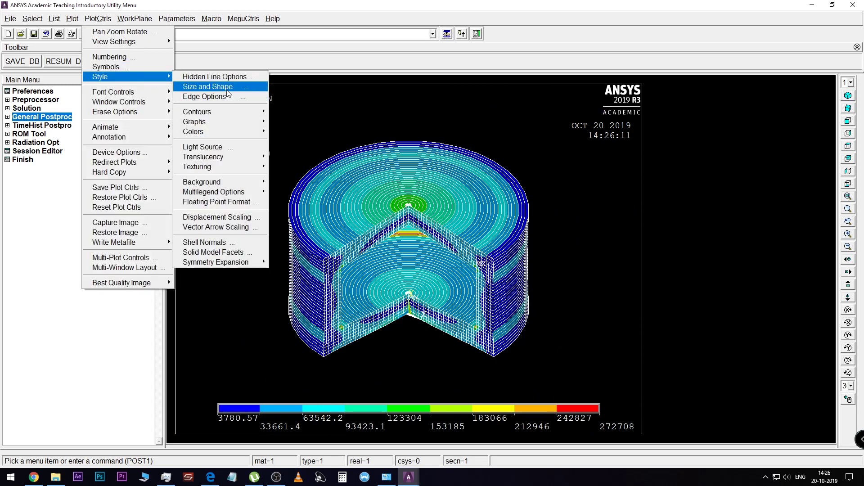
left_click(207, 86)
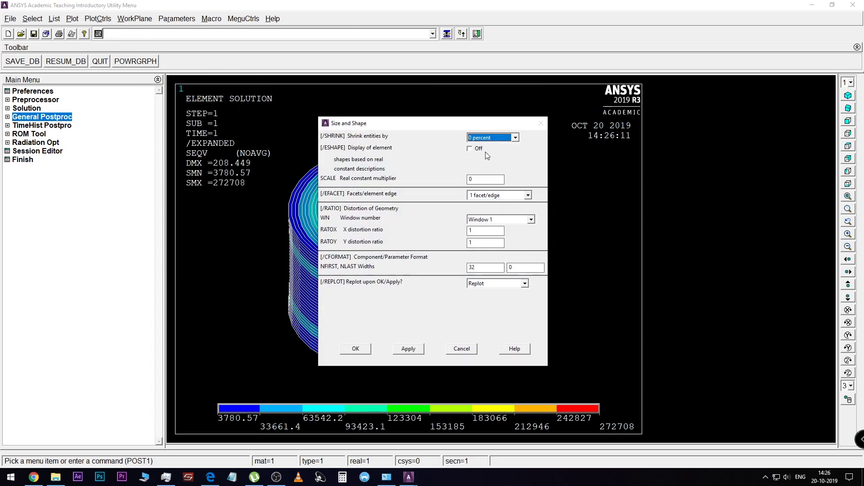
left_click(470, 148)
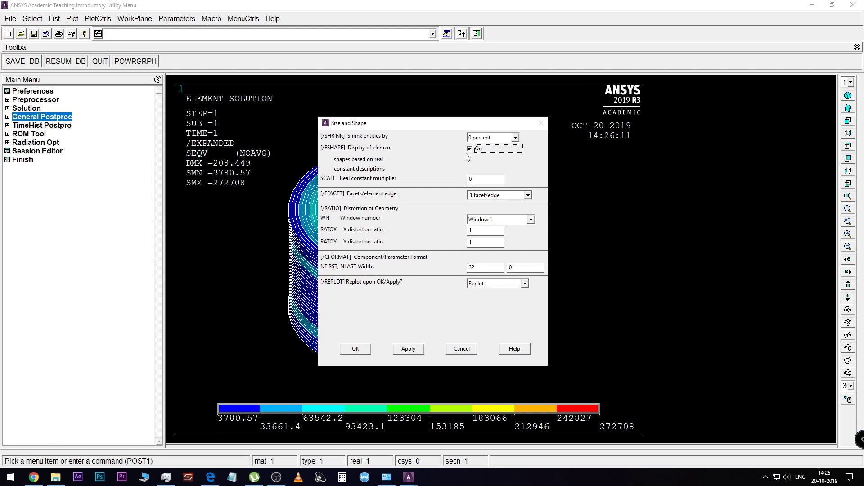
left_click(355, 349)
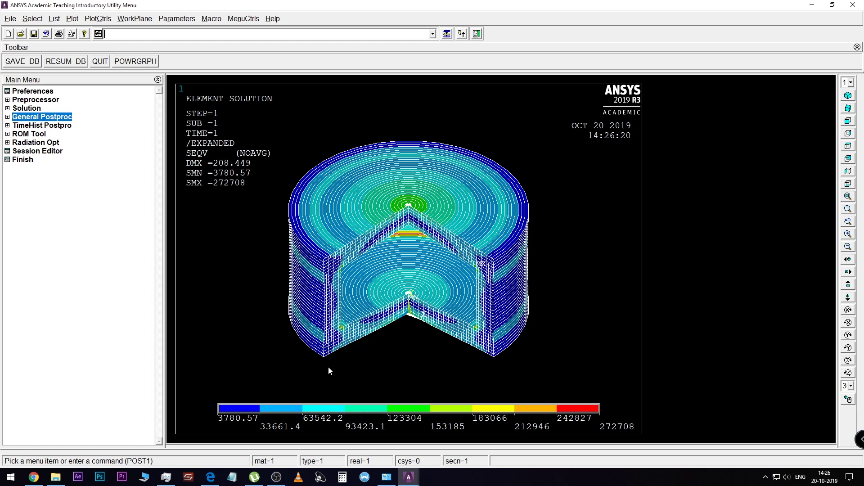
left_click(279, 481)
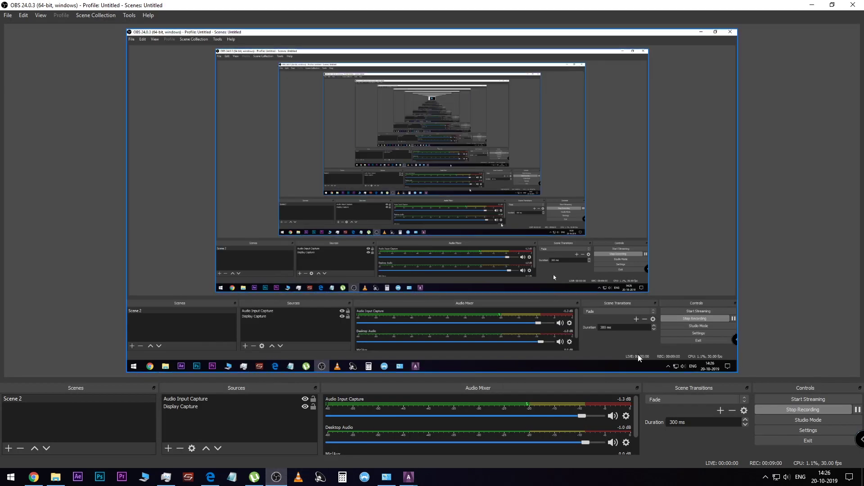